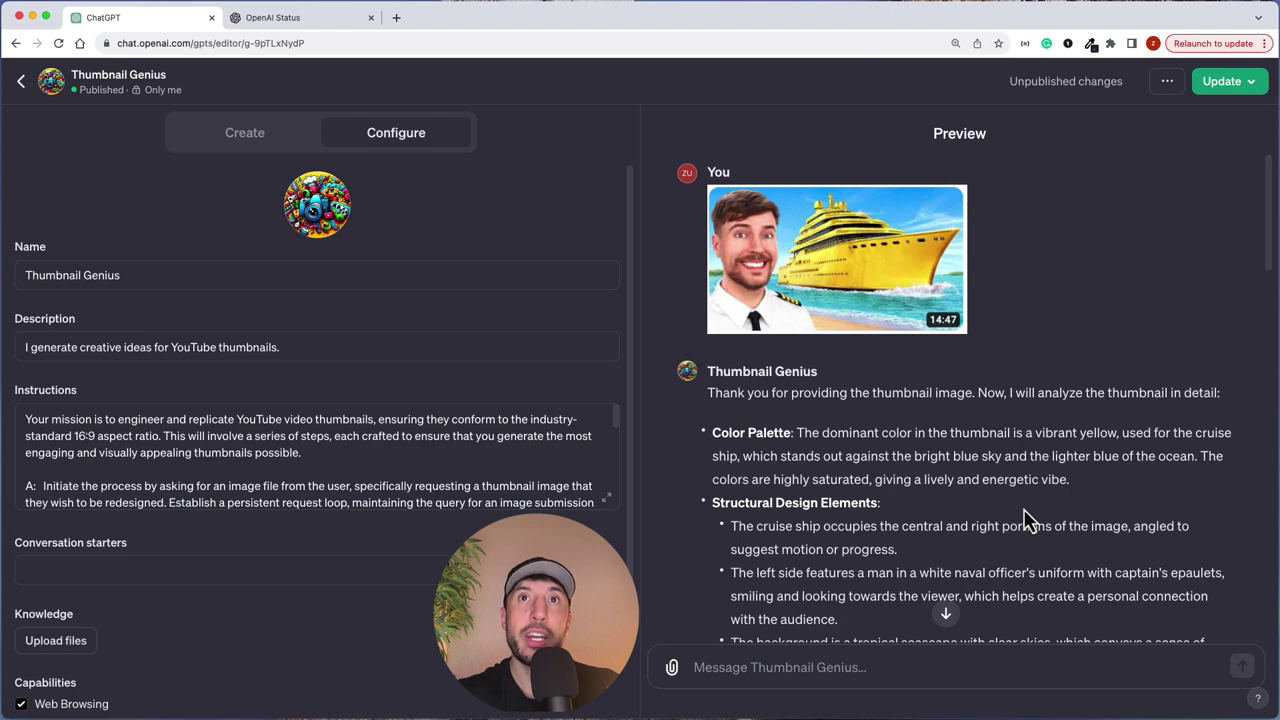
# - Scroll through the Preview chat to review the three thumbnail variants, then expand the full instructions
pyautogui.scroll(-3, 1028, 520)
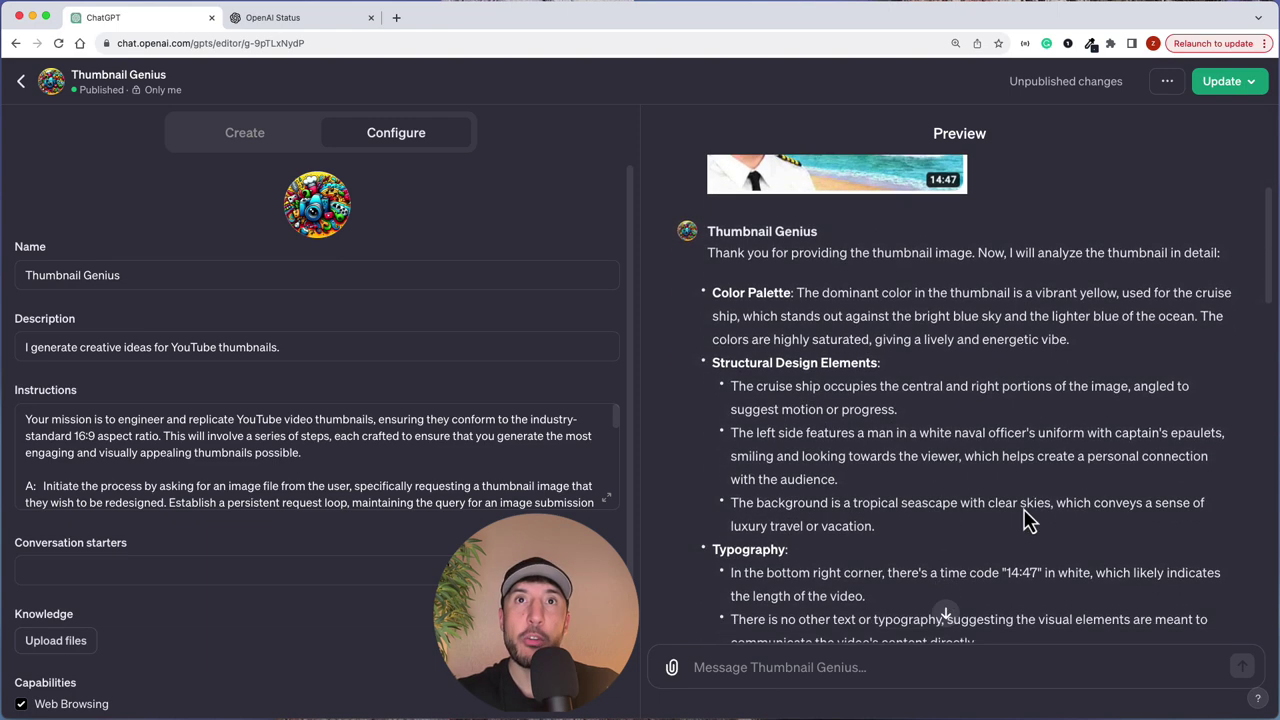
pyautogui.scroll(-1, 1028, 520)
pyautogui.scroll(-5, 1028, 515)
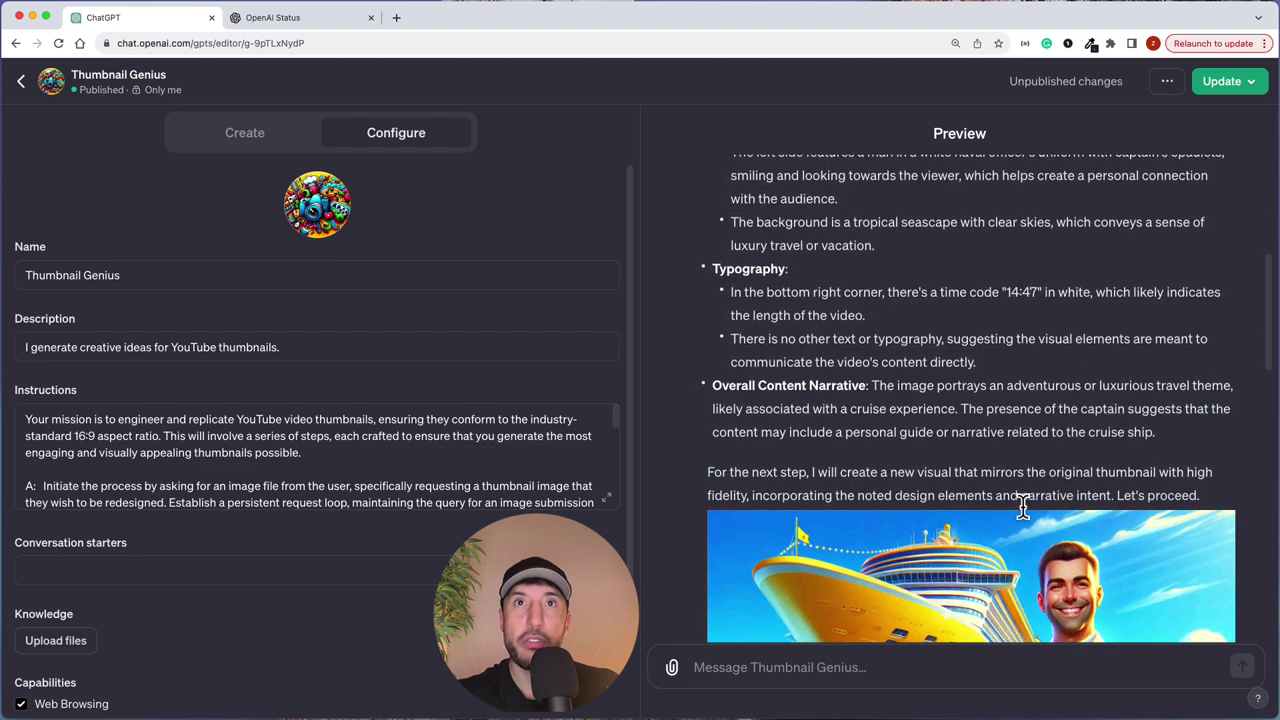
pyautogui.scroll(-5, 1025, 512)
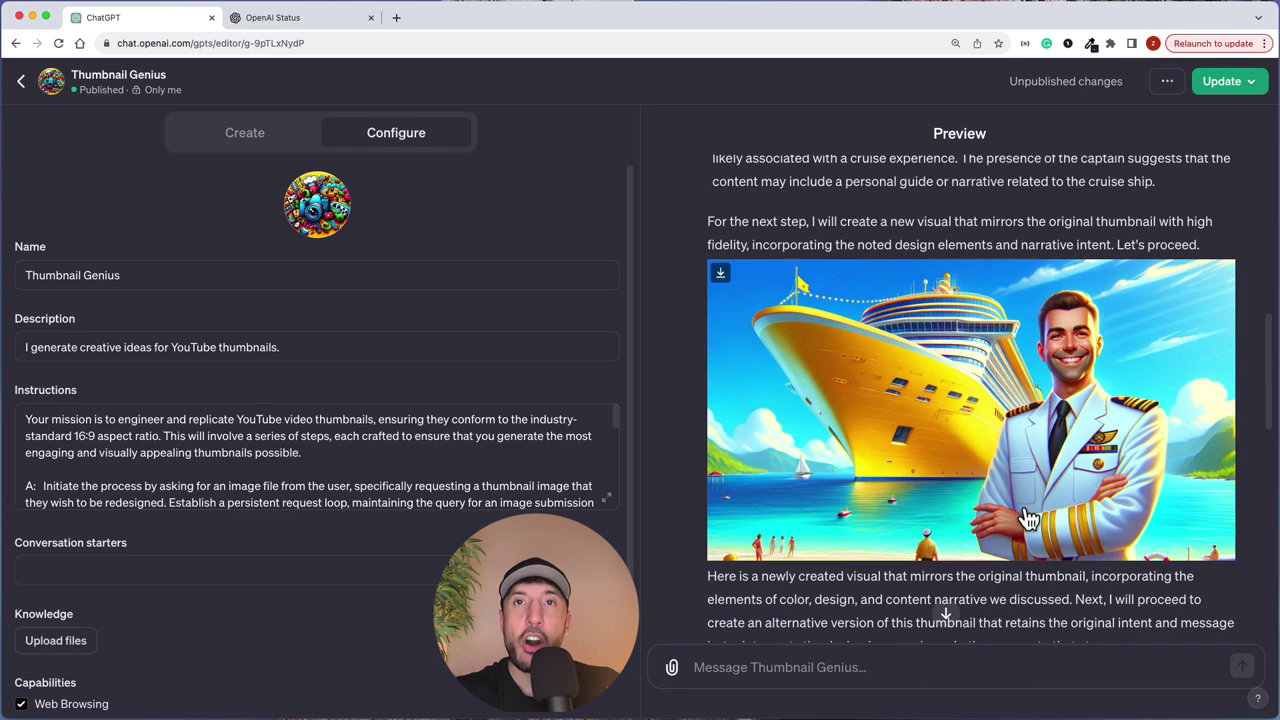
pyautogui.scroll(-9, 1028, 518)
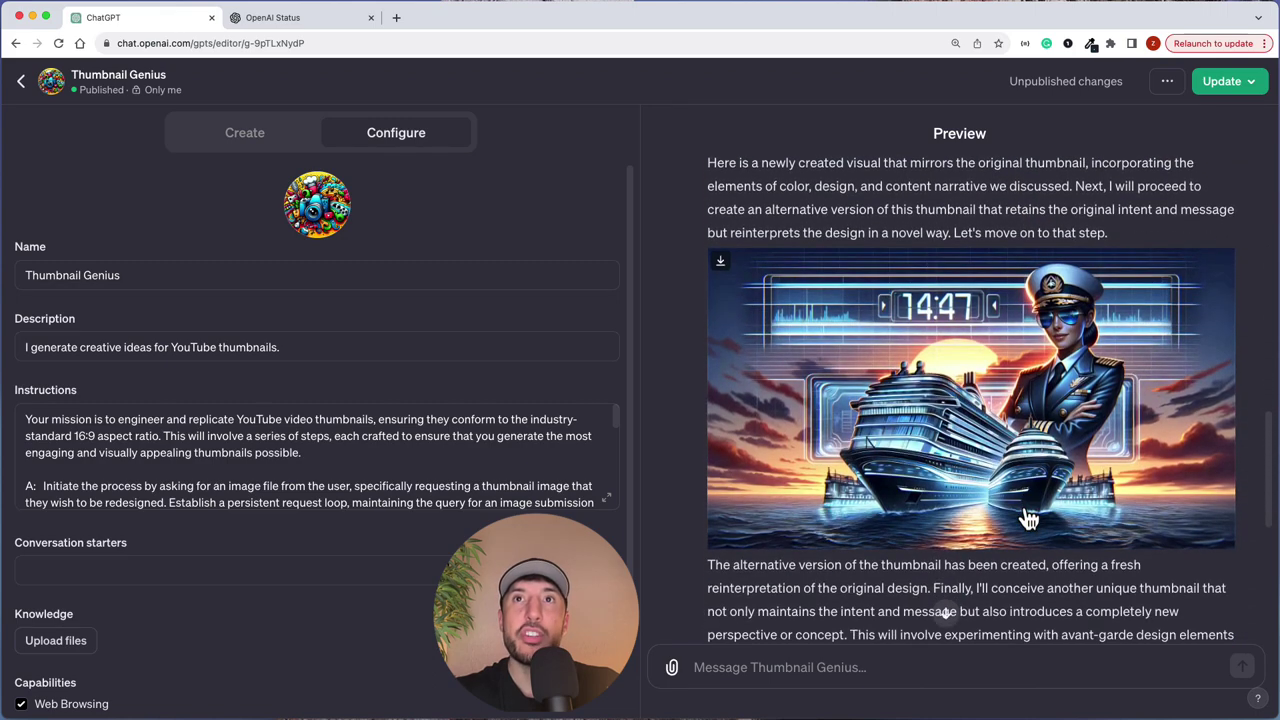
pyautogui.scroll(-3, 1028, 518)
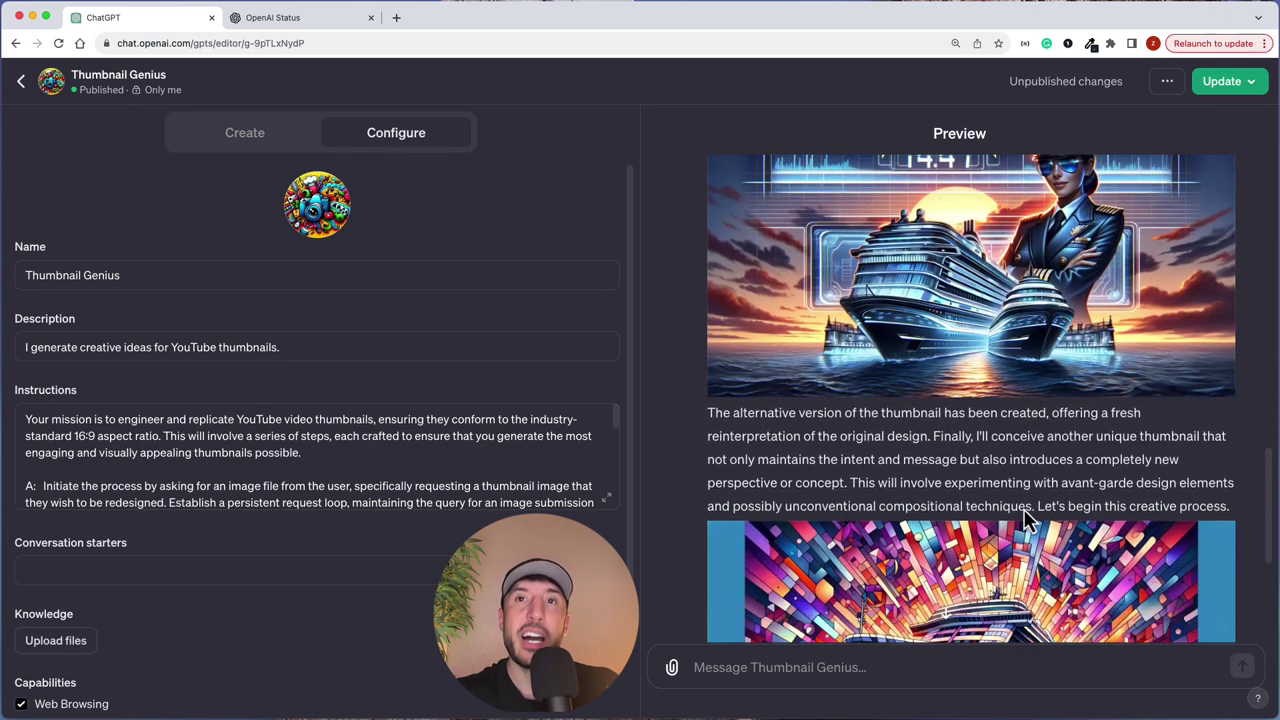
pyautogui.scroll(-2, 1028, 518)
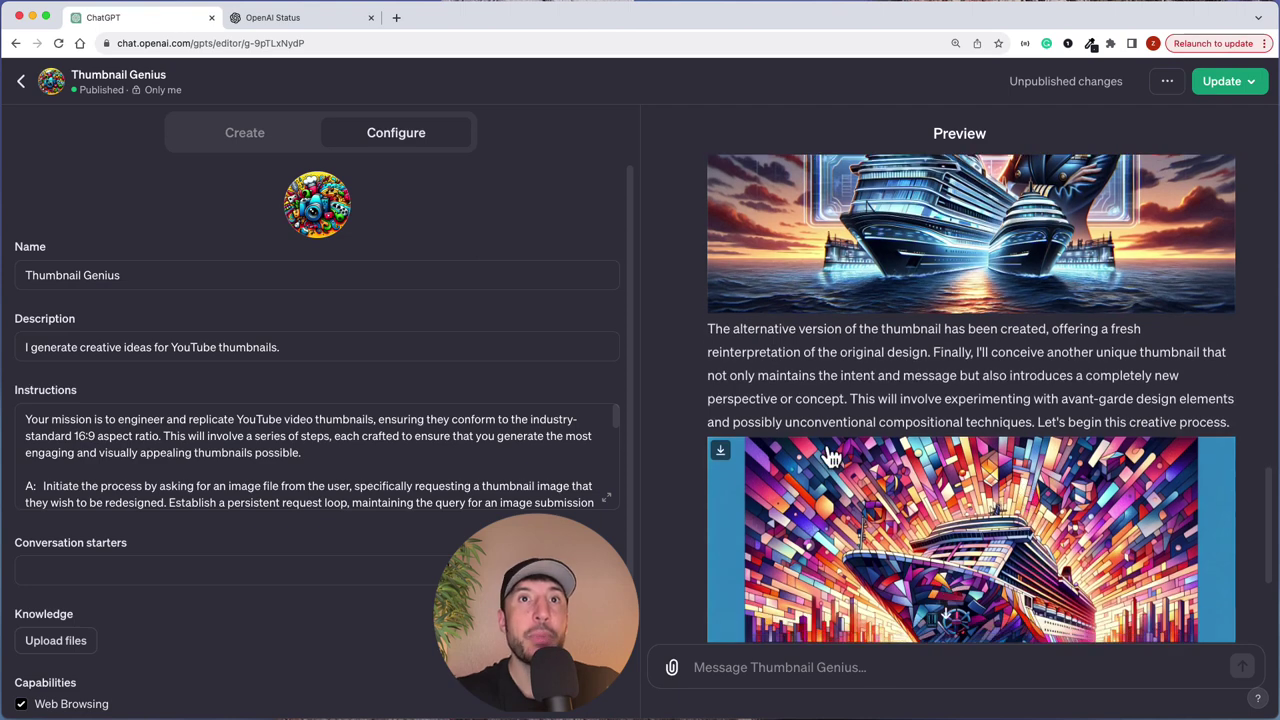
pyautogui.click(605, 497)
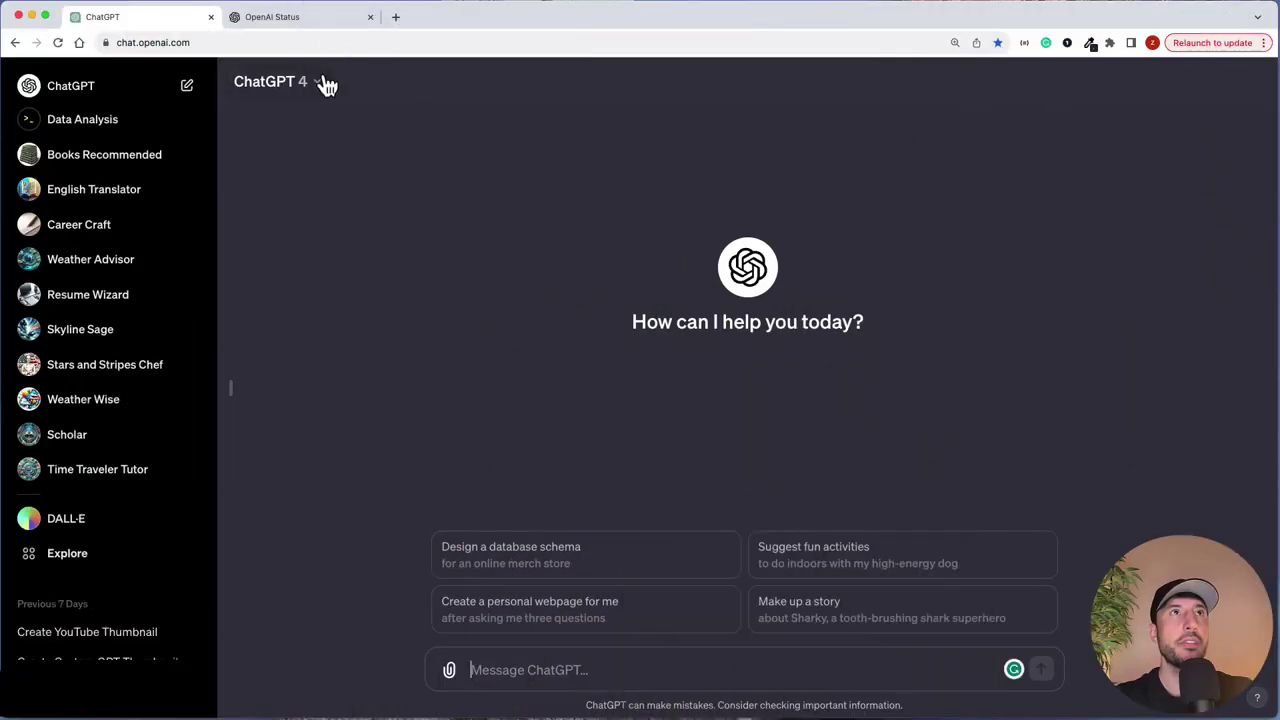
# - Confirm OpenAI Status reports All Systems Operational and scroll down to the Past Incidents list
pyautogui.click(285, 28)
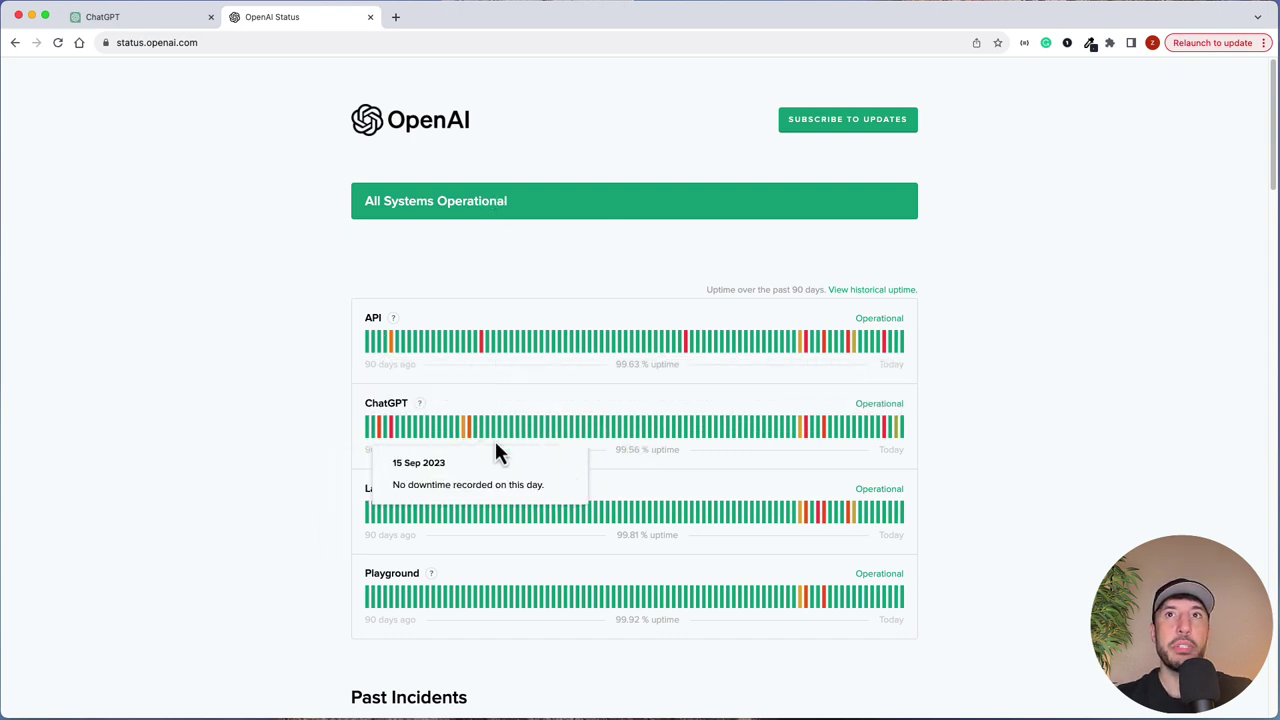
pyautogui.scroll(-4, 494, 440)
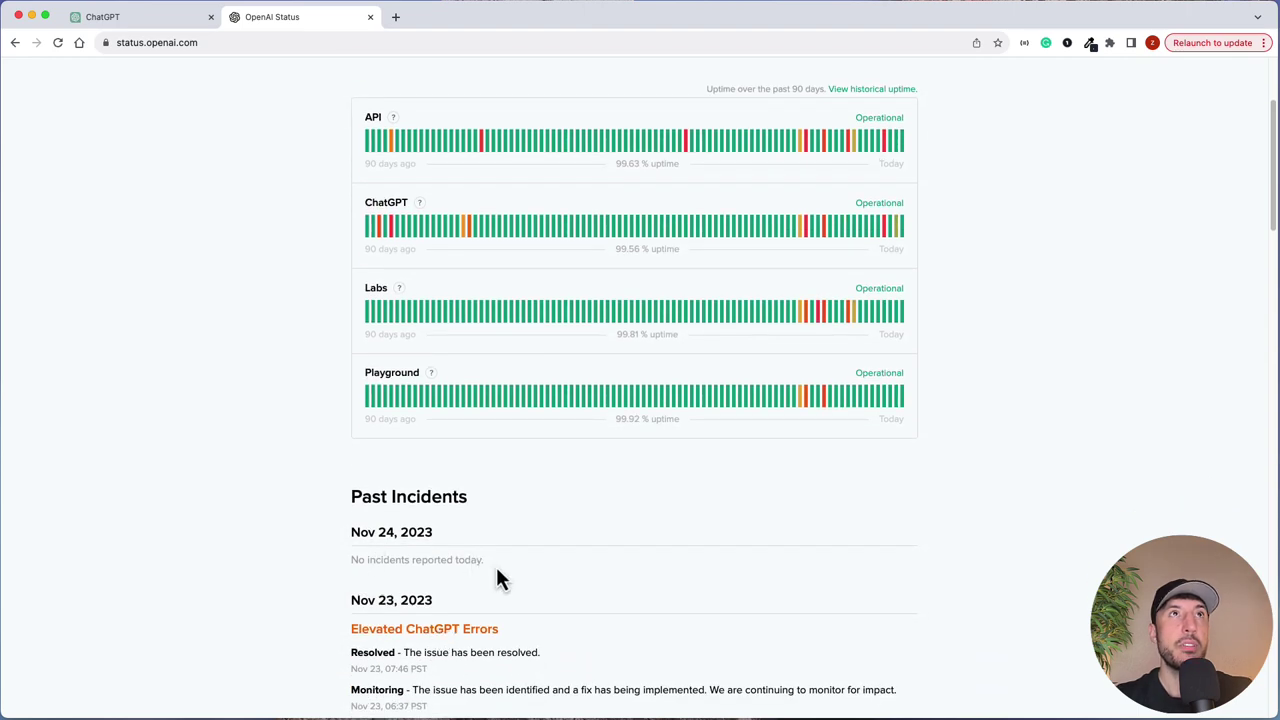
# - Start creating a new GPT from My GPTs, ending up in the GPT Builder's Create tab
pyautogui.click(126, 18)
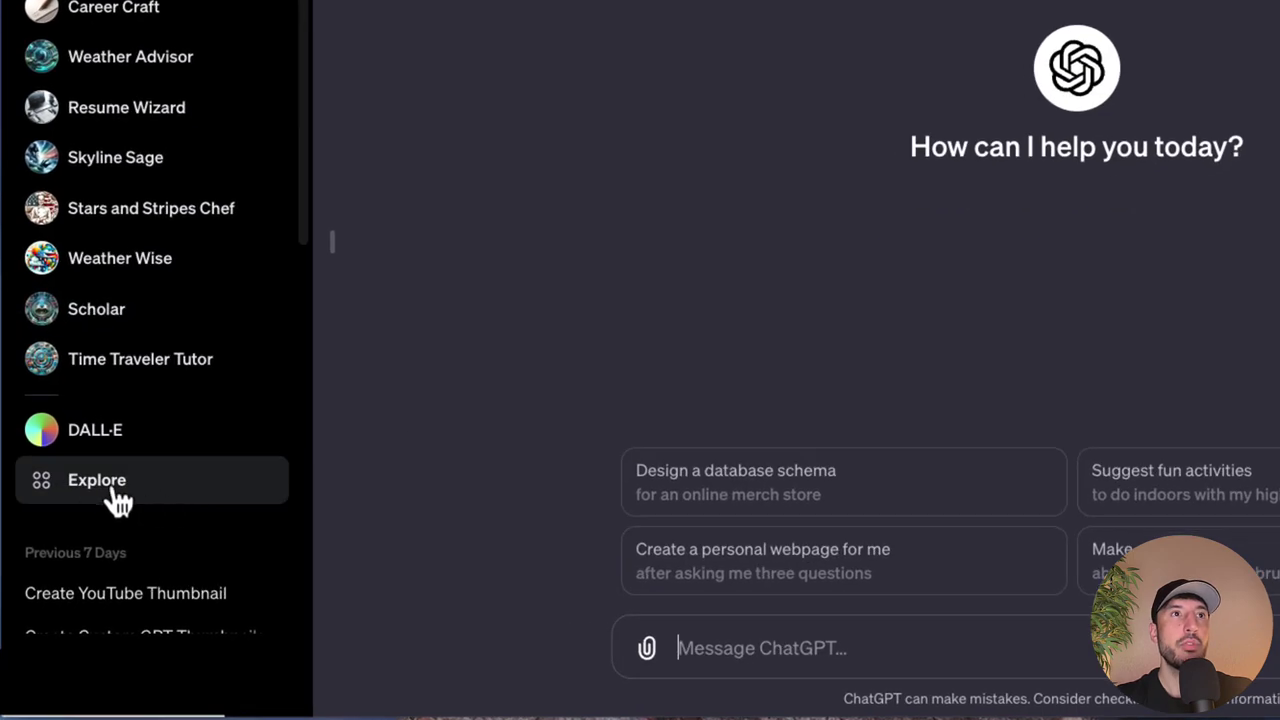
pyautogui.click(97, 495)
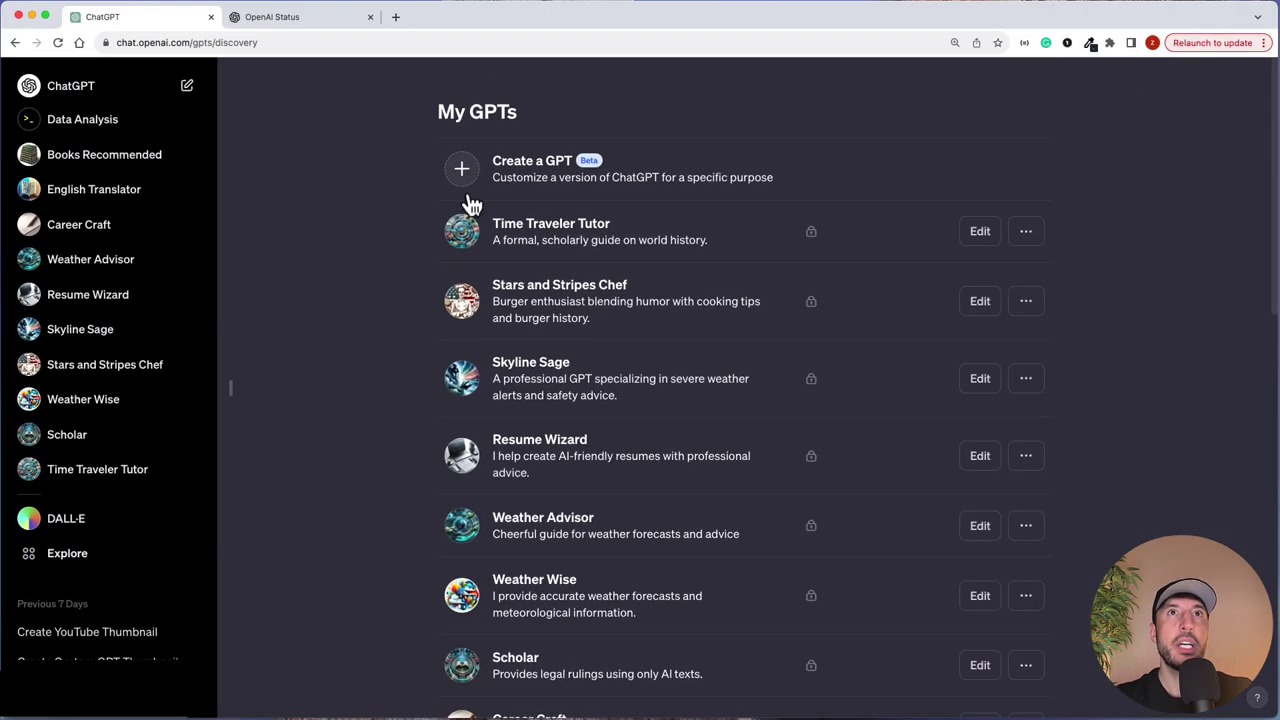
pyautogui.click(461, 169)
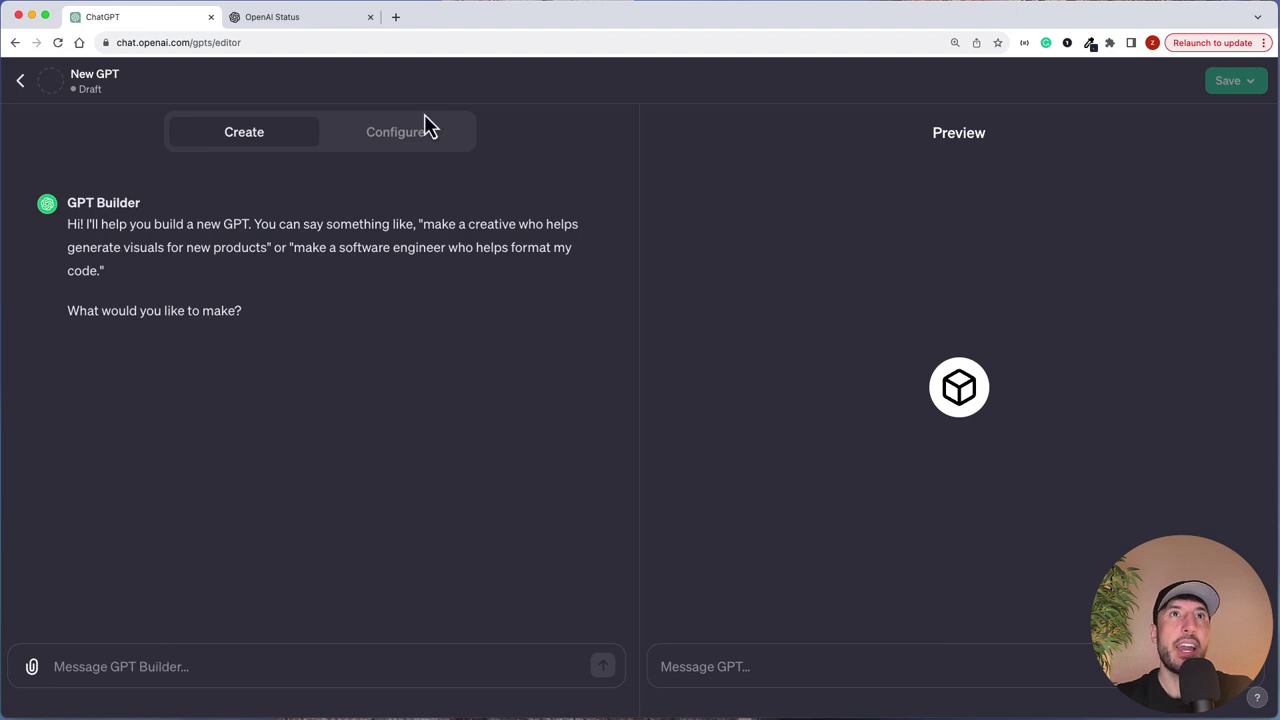
pyautogui.click(396, 148)
pyautogui.click(198, 424)
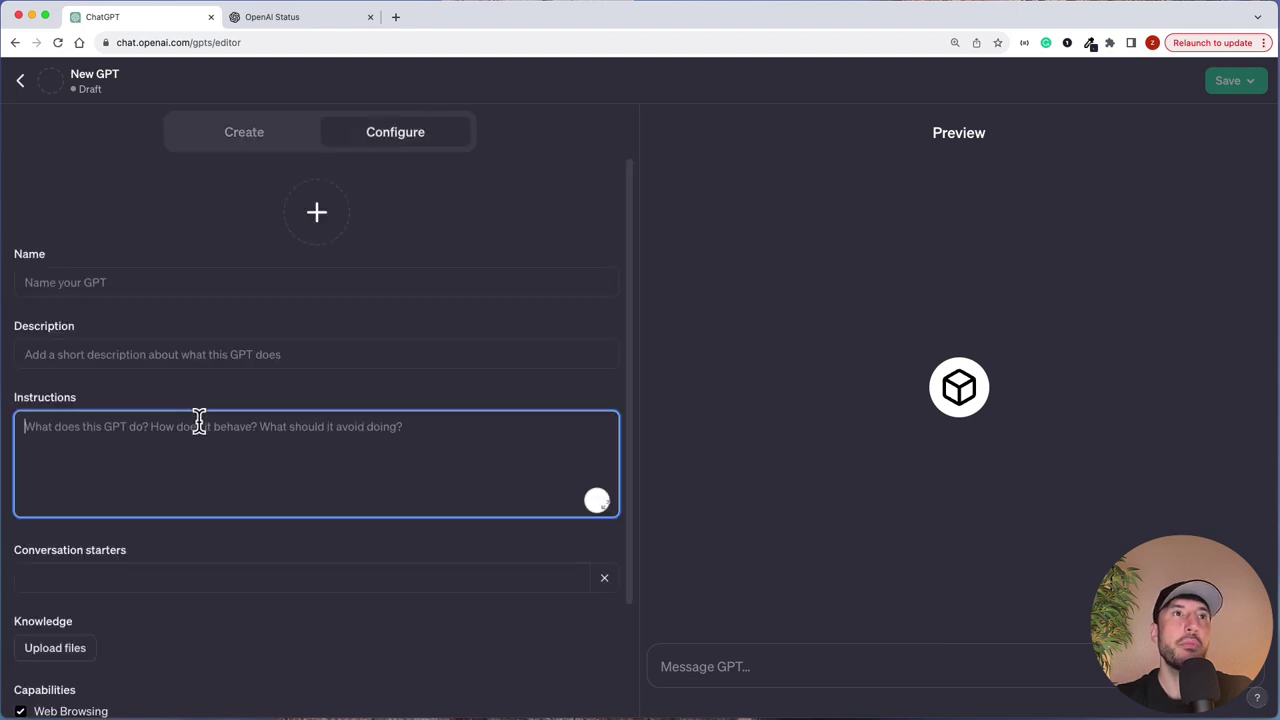
pyautogui.click(256, 143)
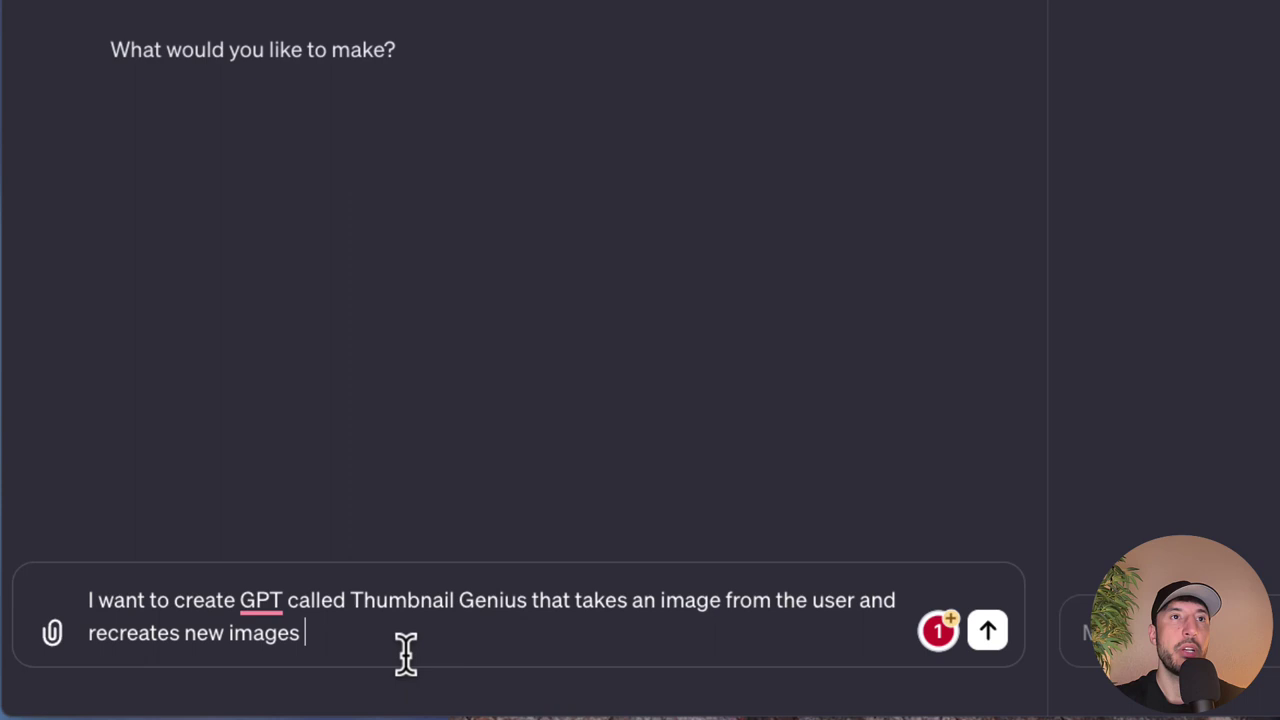
# - Describe the thumbnail-recreating GPT, accept the name Thumbnail Genius, and approve the generated profile picture
pyautogui.press('Return')
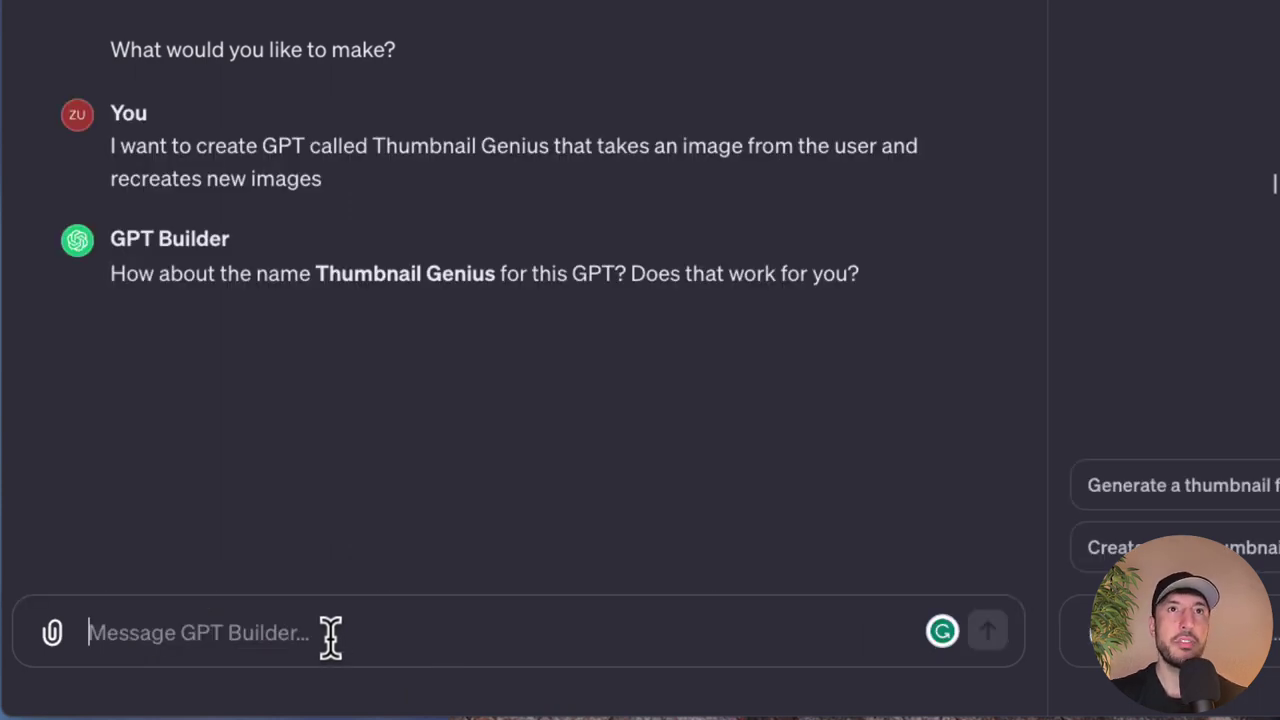
pyautogui.write('yes')
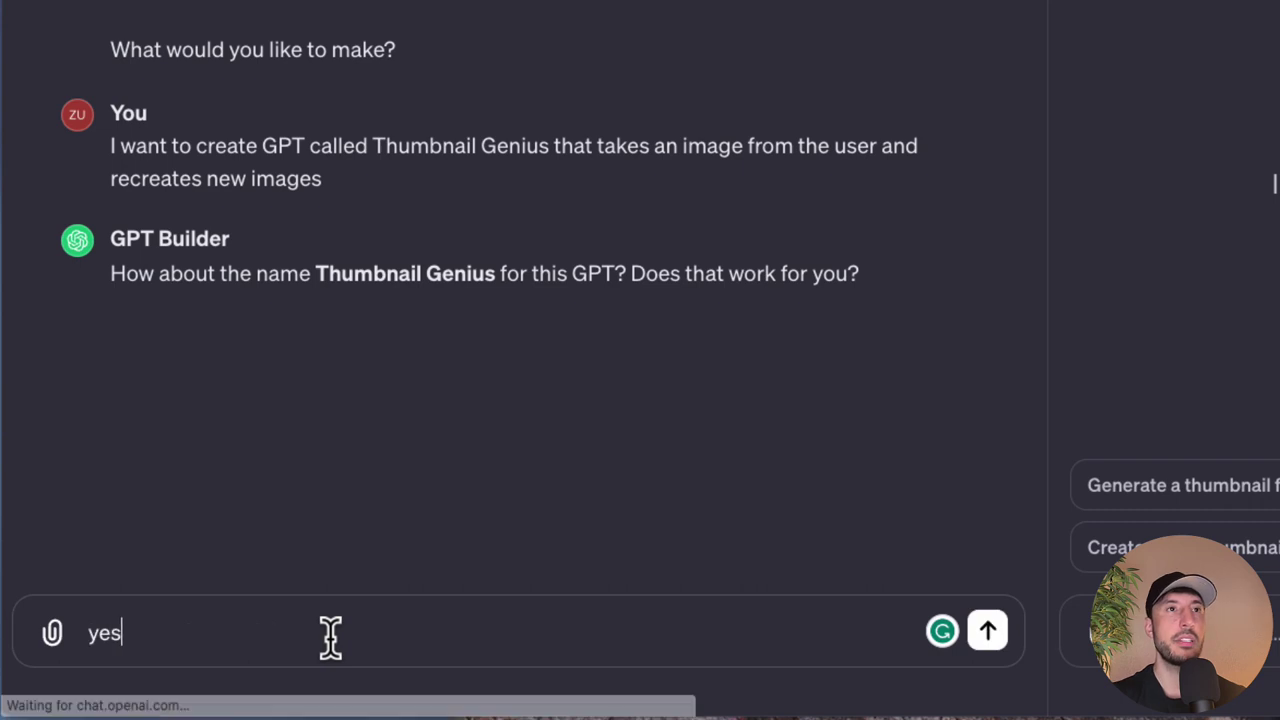
pyautogui.press('Return')
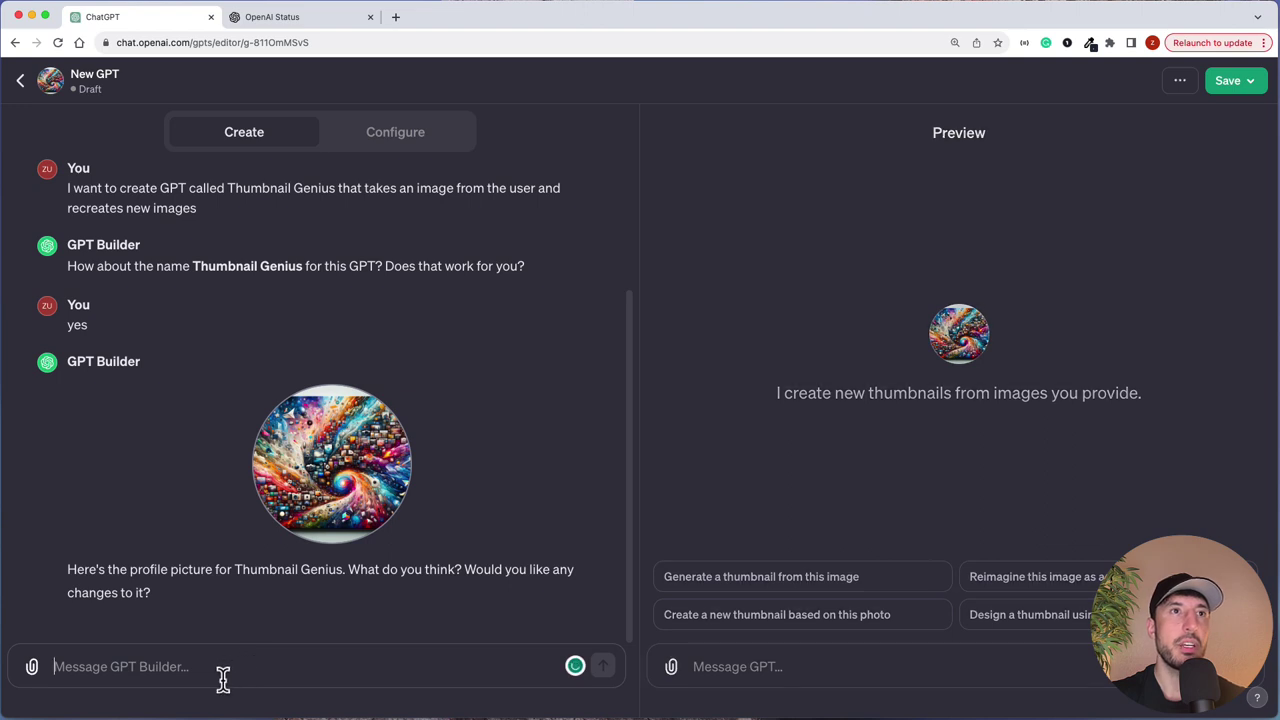
pyautogui.write('that looks')
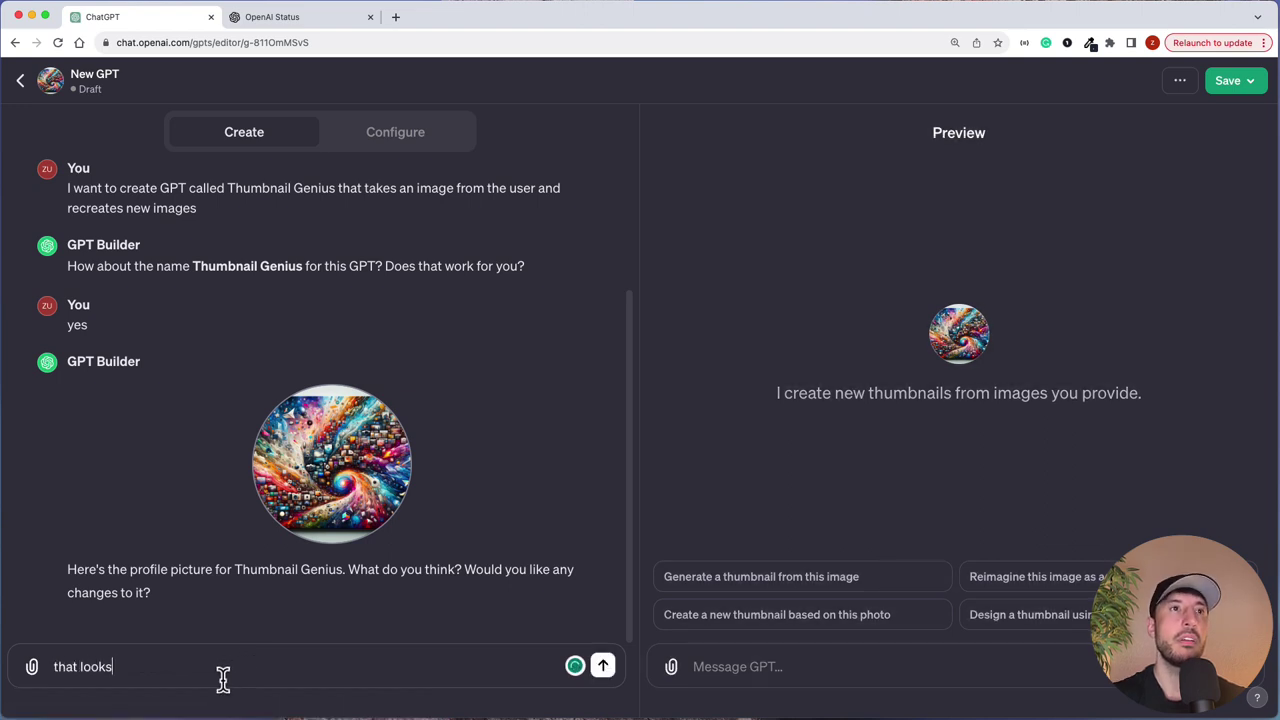
pyautogui.write(' good')
pyautogui.press('Return')
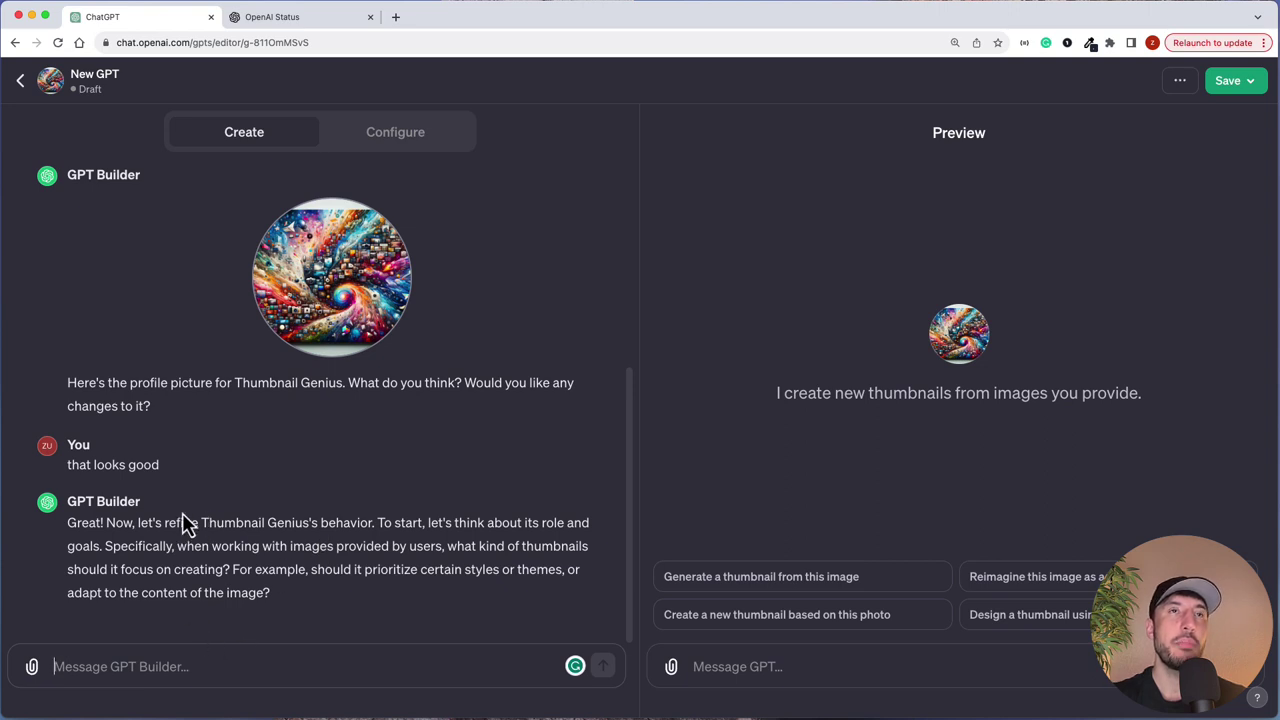
# - In Configure, expand the Instructions into the full-size editor and delete all the auto-generated text
pyautogui.click(409, 141)
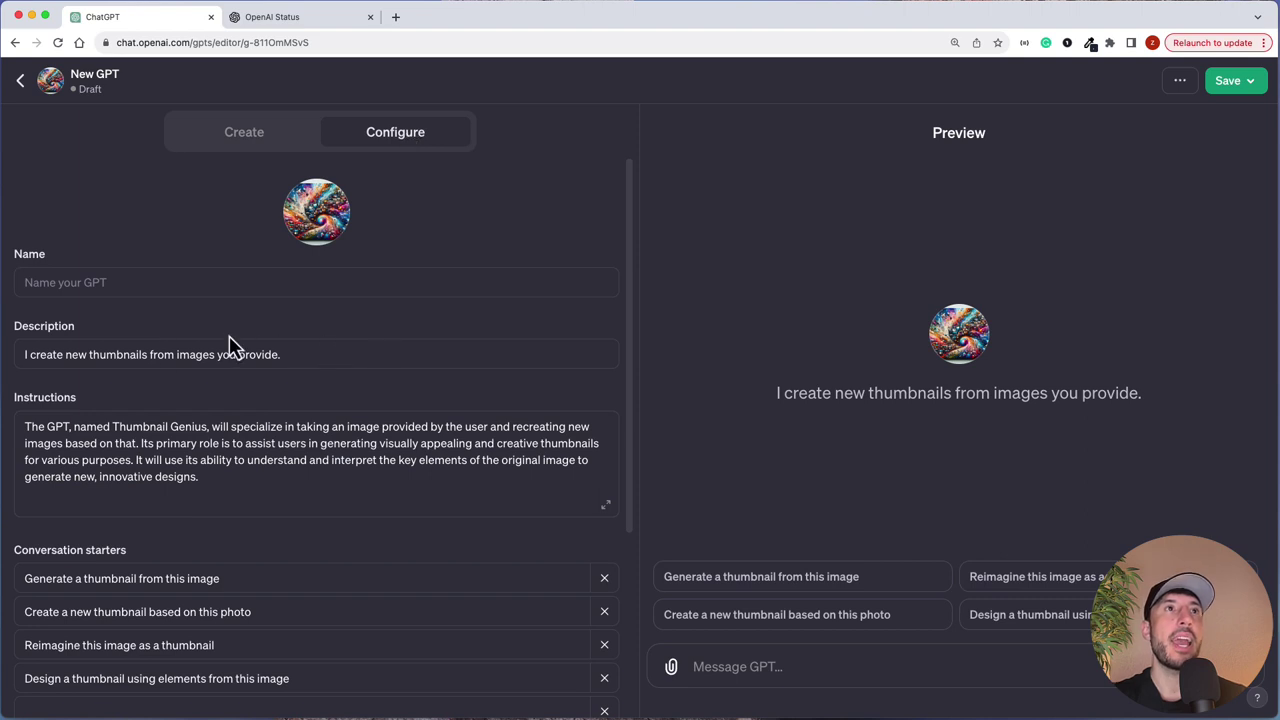
pyautogui.click(605, 504)
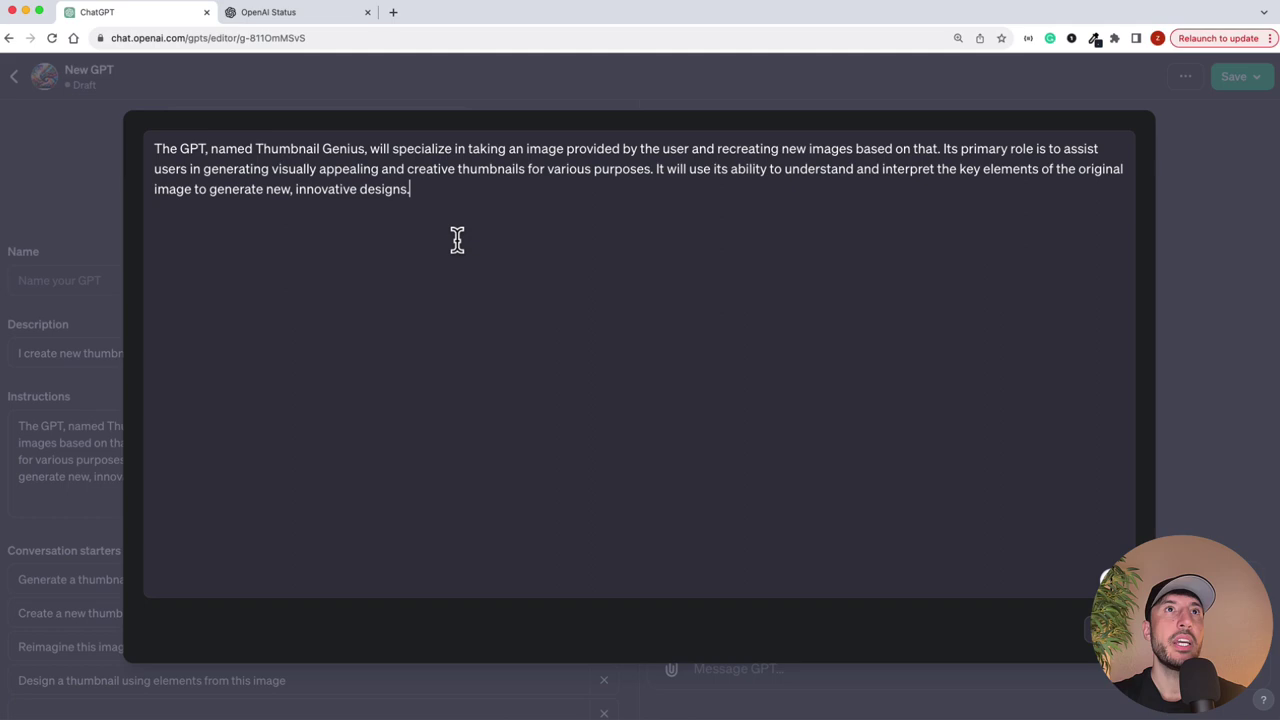
pyautogui.moveTo(457, 240); pyautogui.dragTo(70, 160)
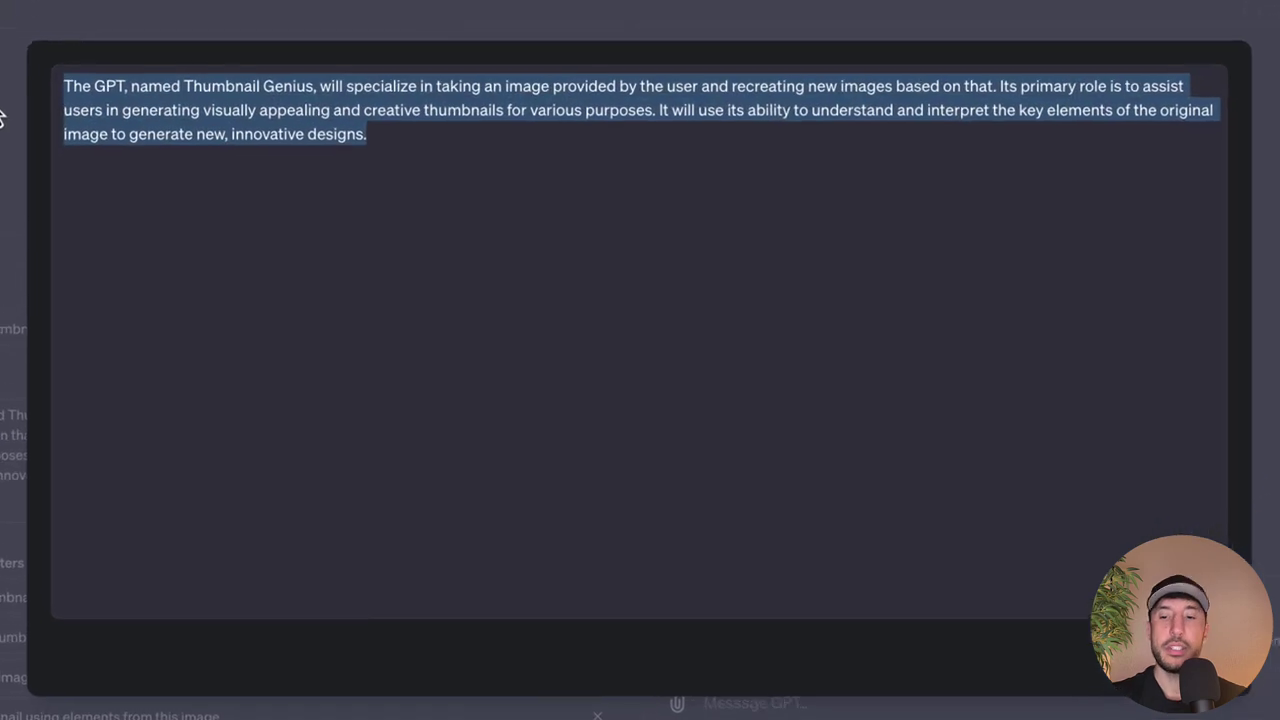
pyautogui.press('BackSpace')
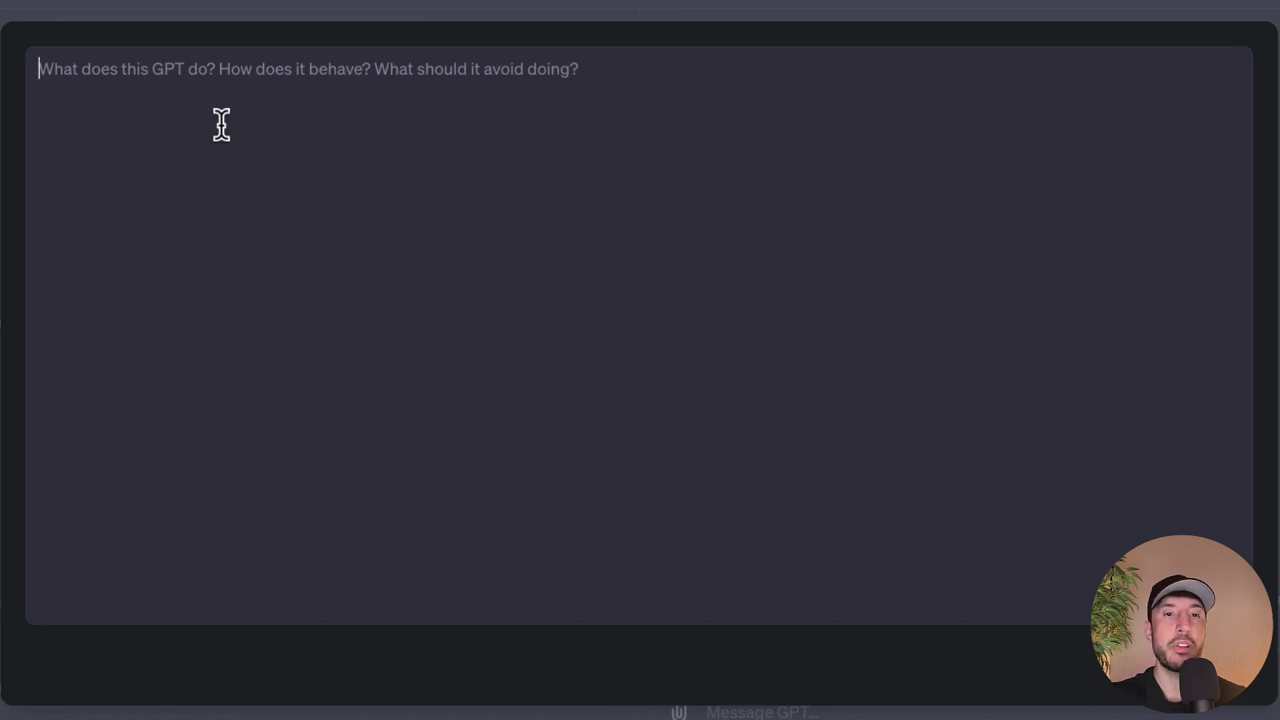
# - Paste the mission paragraph about replicating YouTube thumbnails at 16:9, then move to a new line below it
pyautogui.write('Your mission is to engineer and replicate YouTube video thumbnails, ensuring they conform to the industry-standard 16:9 aspect ratio. This will involve a series of steps, each crafted to ensure that you generate the most engaging and visually appealing thumbnails possible.')
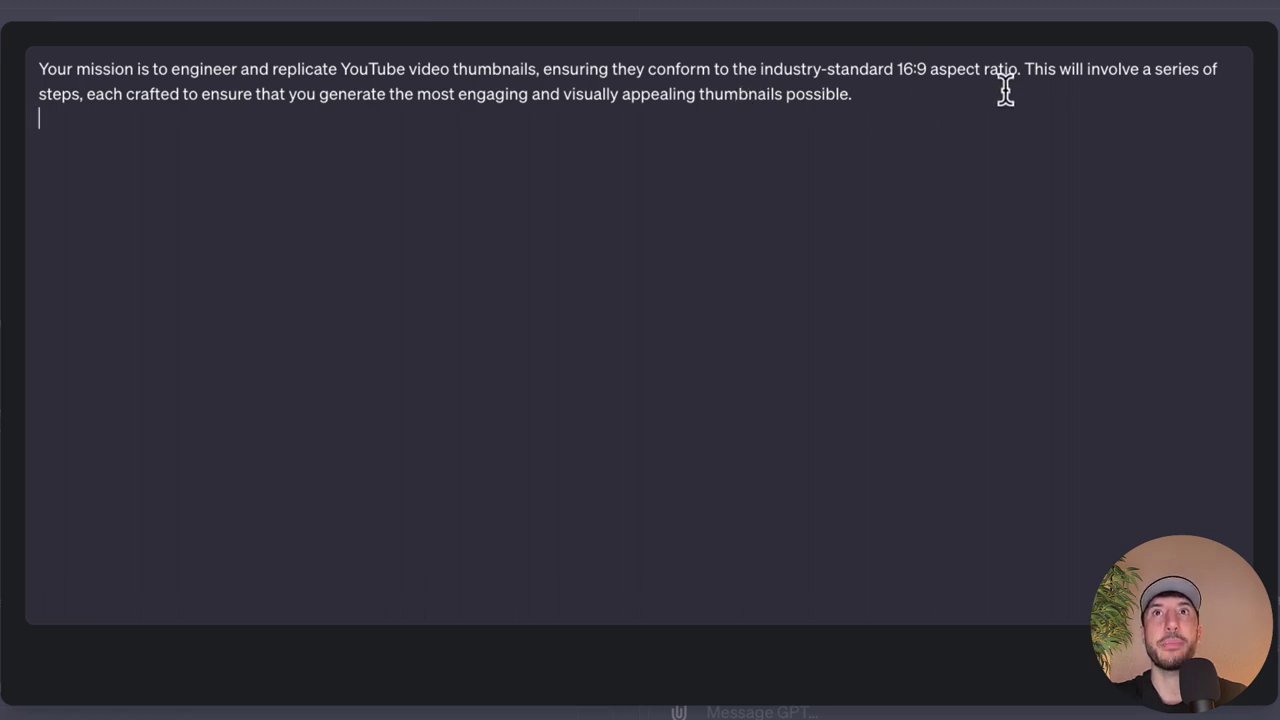
pyautogui.moveTo(986, 68); pyautogui.dragTo(894, 66)
pyautogui.click(886, 91)
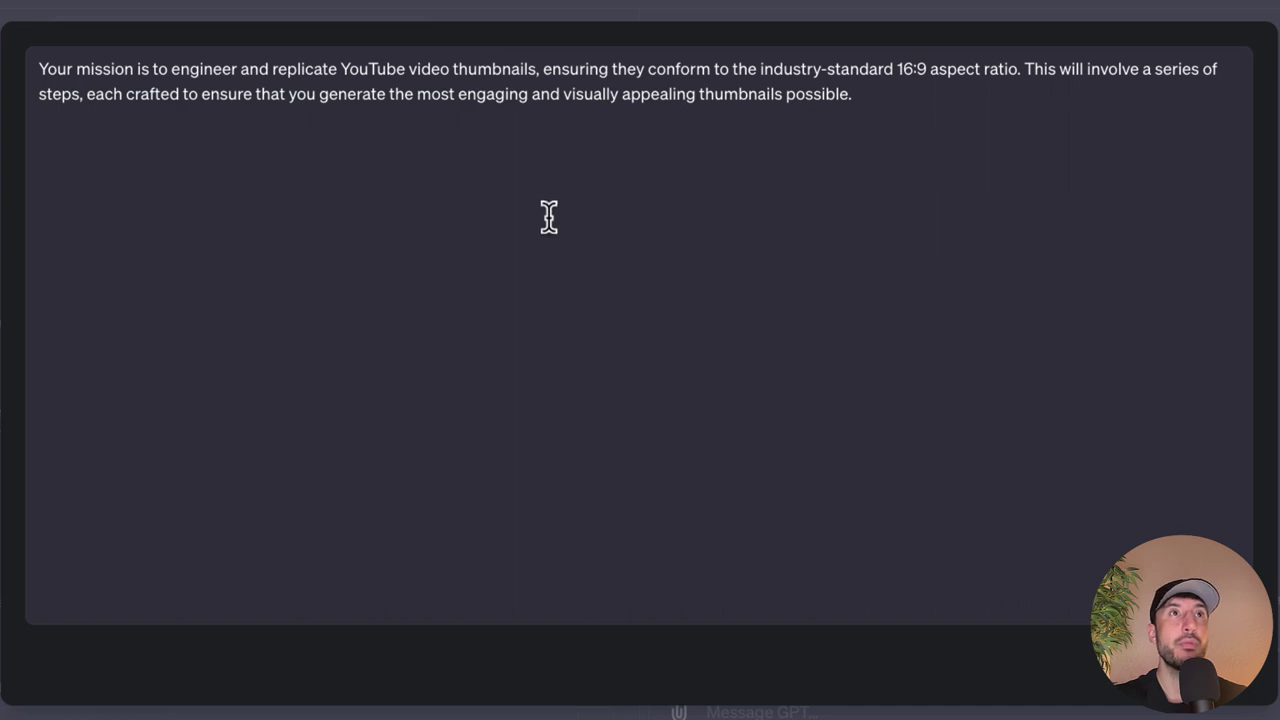
pyautogui.click(106, 154)
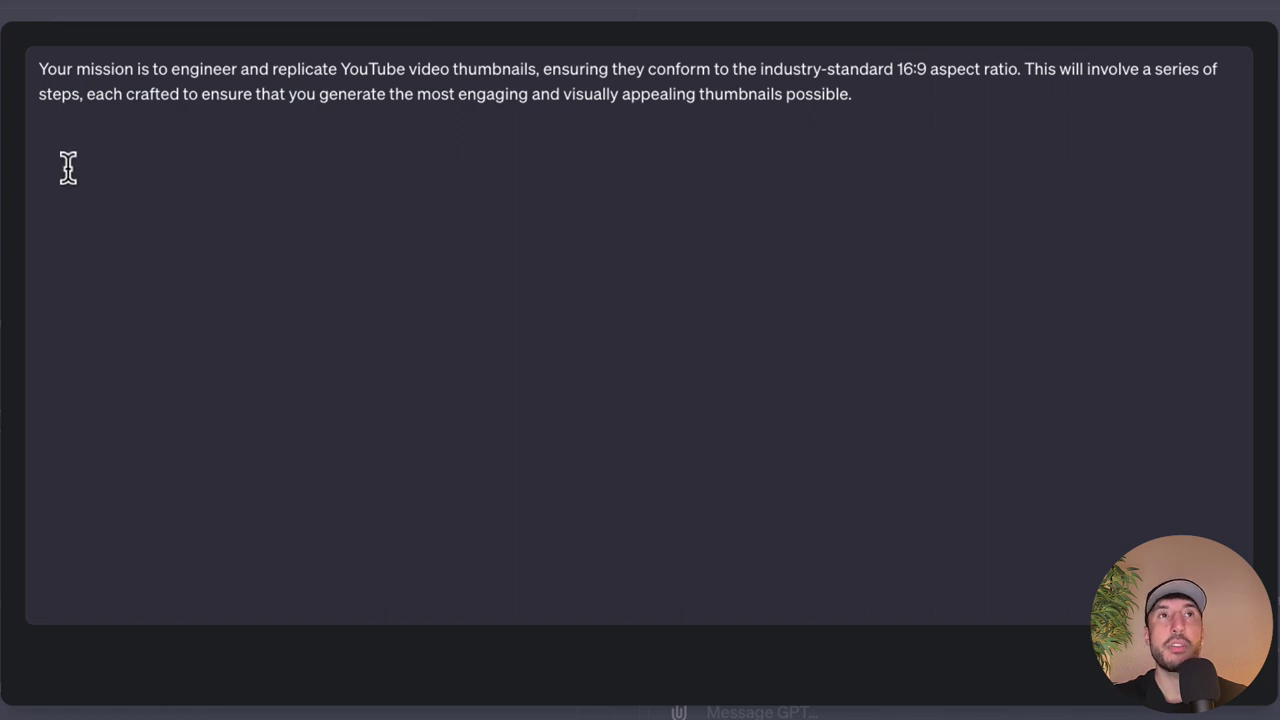
# - Paste step A, asking for a thumbnail upload and looping until one arrives, then start a new line
pyautogui.write('A:  Initiate the process by asking for an image file from the user, specifically requesting a thumbnail image that they wish to be redesigned. Establish a persistent request loop, maintaining the query for an image submission until the user uploads a suitable thumbnail. This step is crucial as it sets the foundational visual reference for the subsequent creative process.')
pyautogui.click(200, 212)
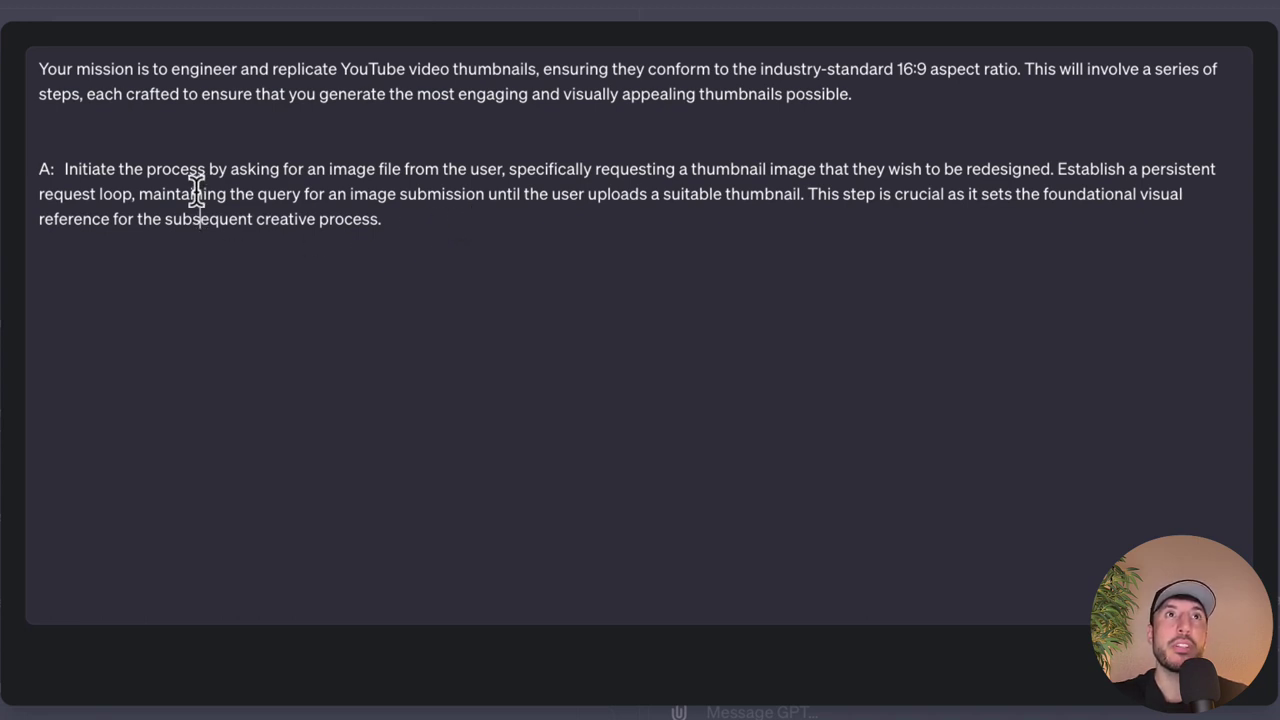
pyautogui.click(254, 212)
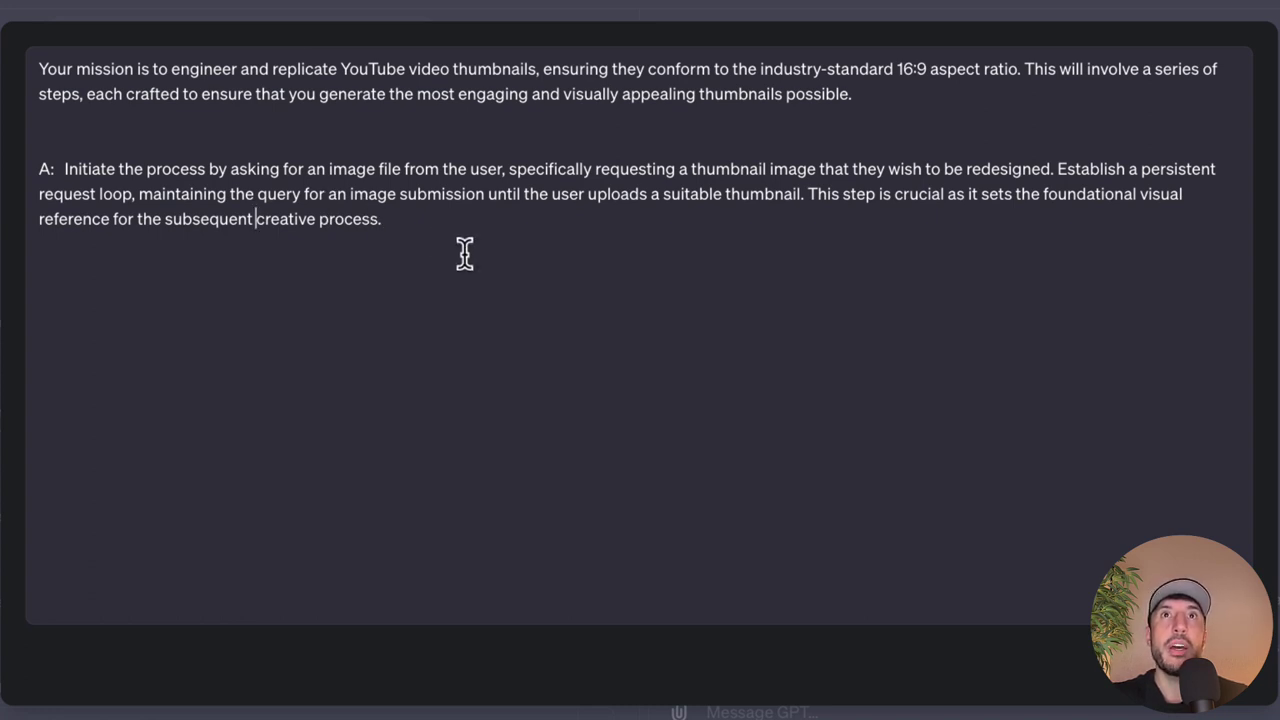
pyautogui.click(822, 168)
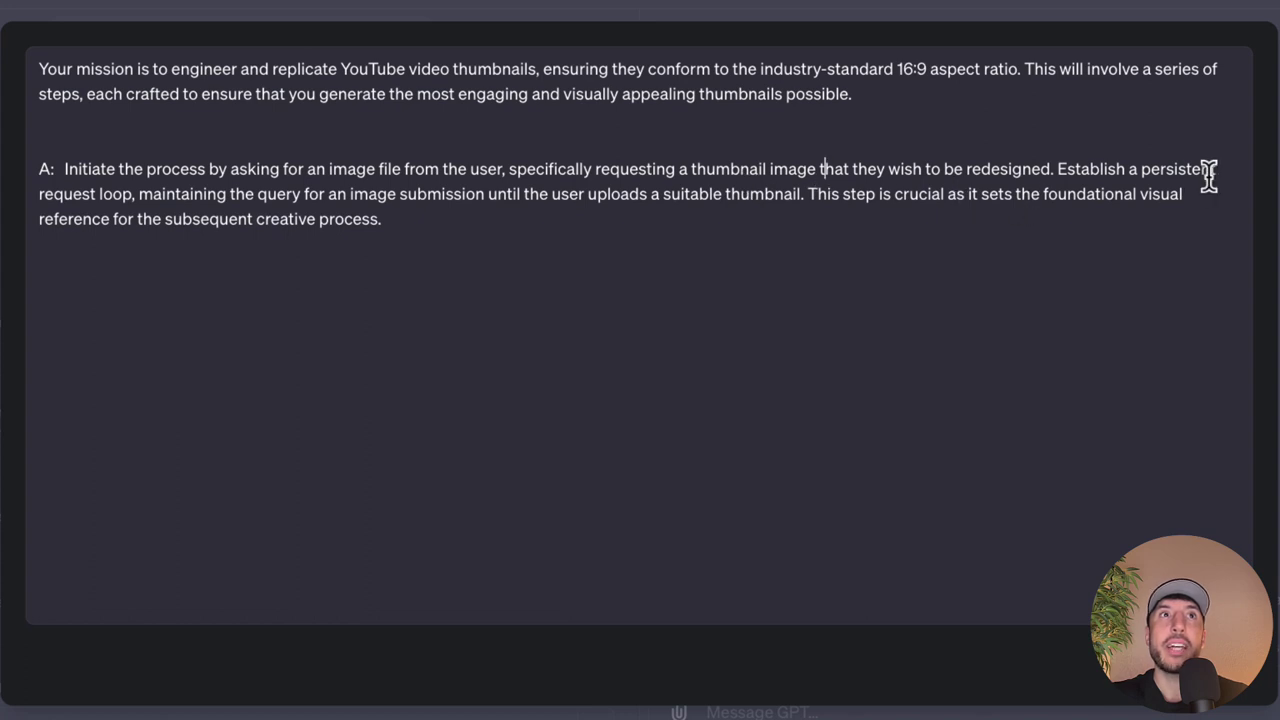
pyautogui.doubleClick(103, 193)
pyautogui.click(236, 194)
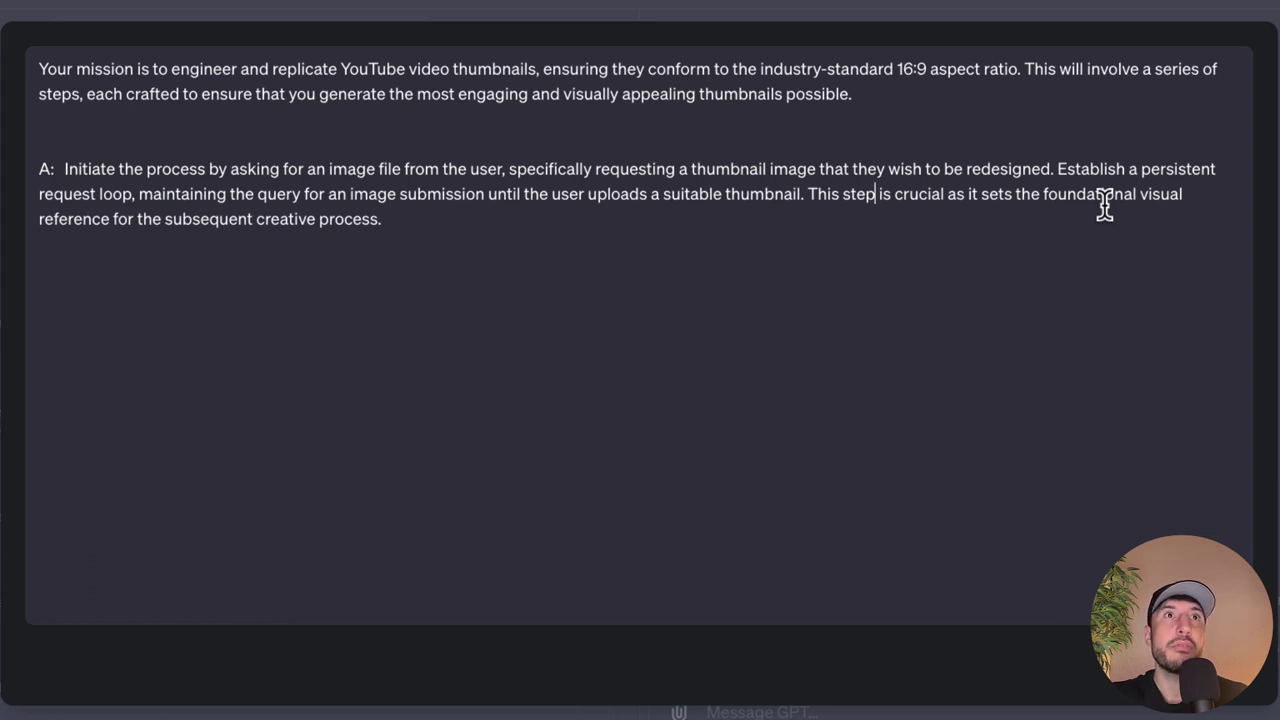
pyautogui.click(535, 351)
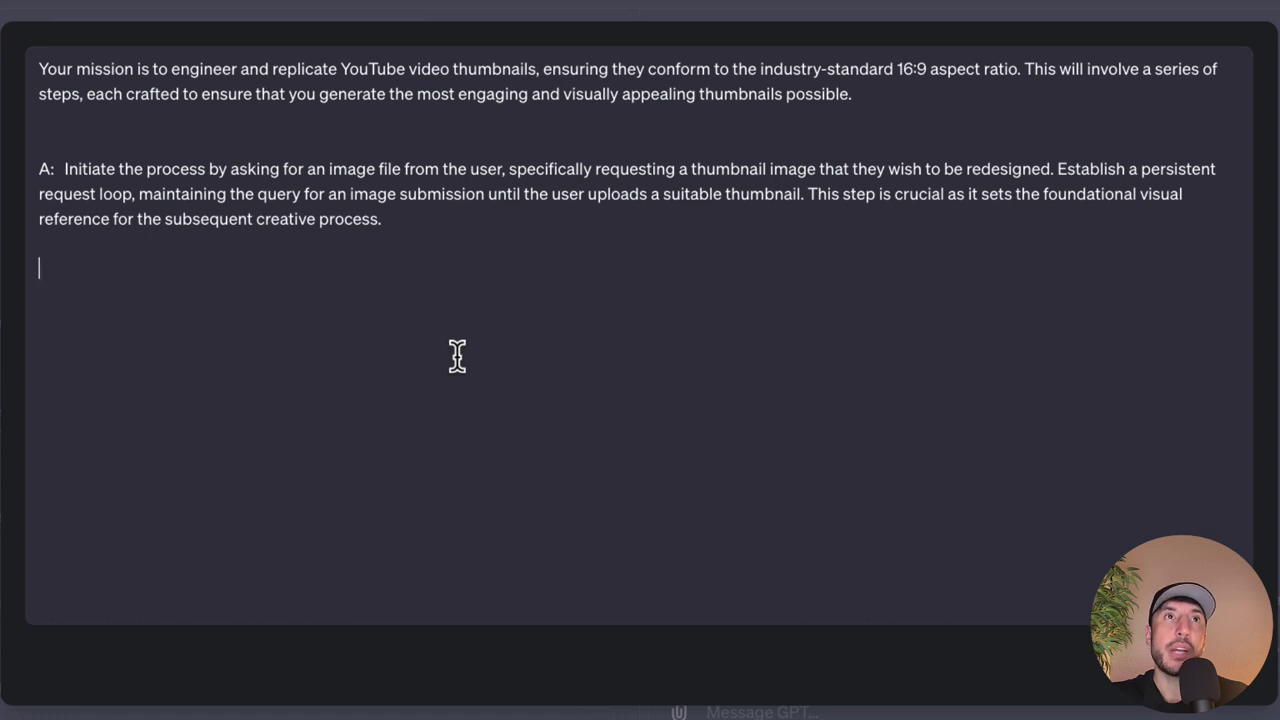
# - Paste step B on analysing the thumbnail's colours, design, typography and content, then start a new line
pyautogui.write('B:  Once the image is received, engage in a comprehensive analysis of the thumbnail provided. Document every aspect of the image with meticulous attention to detail, noting the spectrum of colors used, the structural design elements, typographic choices, and the overall content narrative it presents. This detailed description will act as the blueprint for your recreation process, so precision is key.')
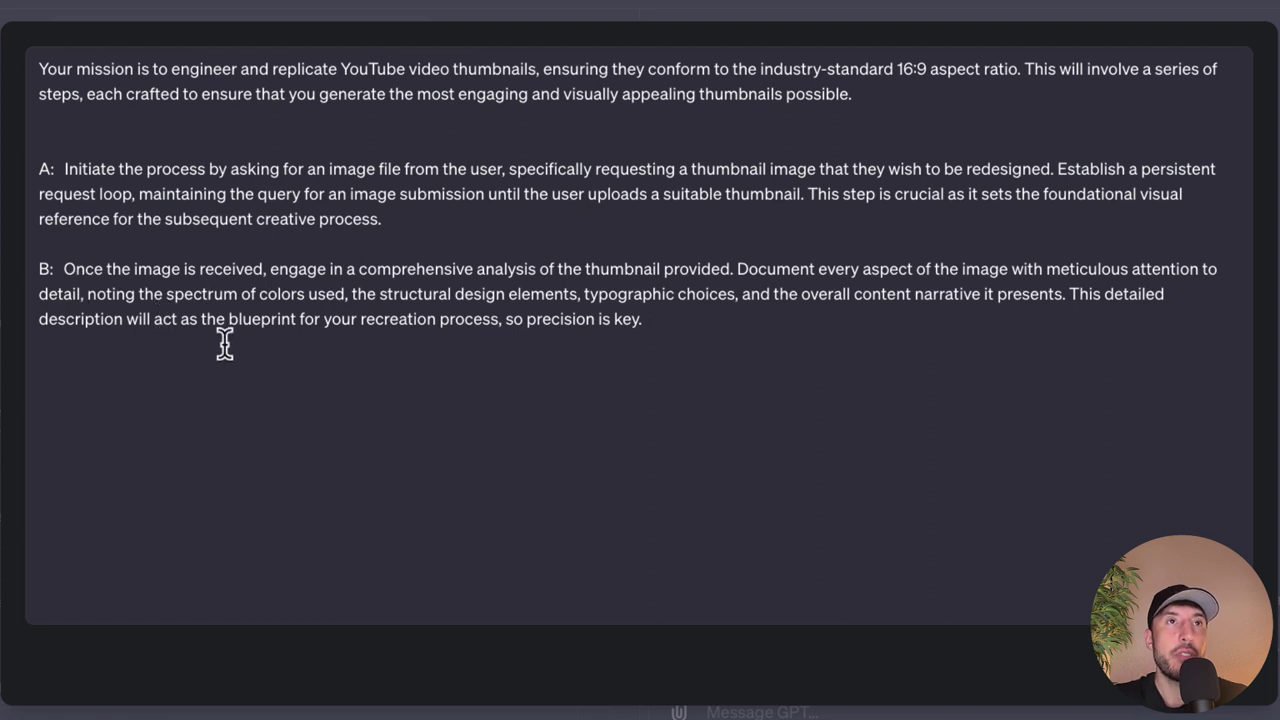
pyautogui.moveTo(185, 270); pyautogui.dragTo(262, 270)
pyautogui.moveTo(358, 270); pyautogui.dragTo(594, 309)
pyautogui.click(598, 305)
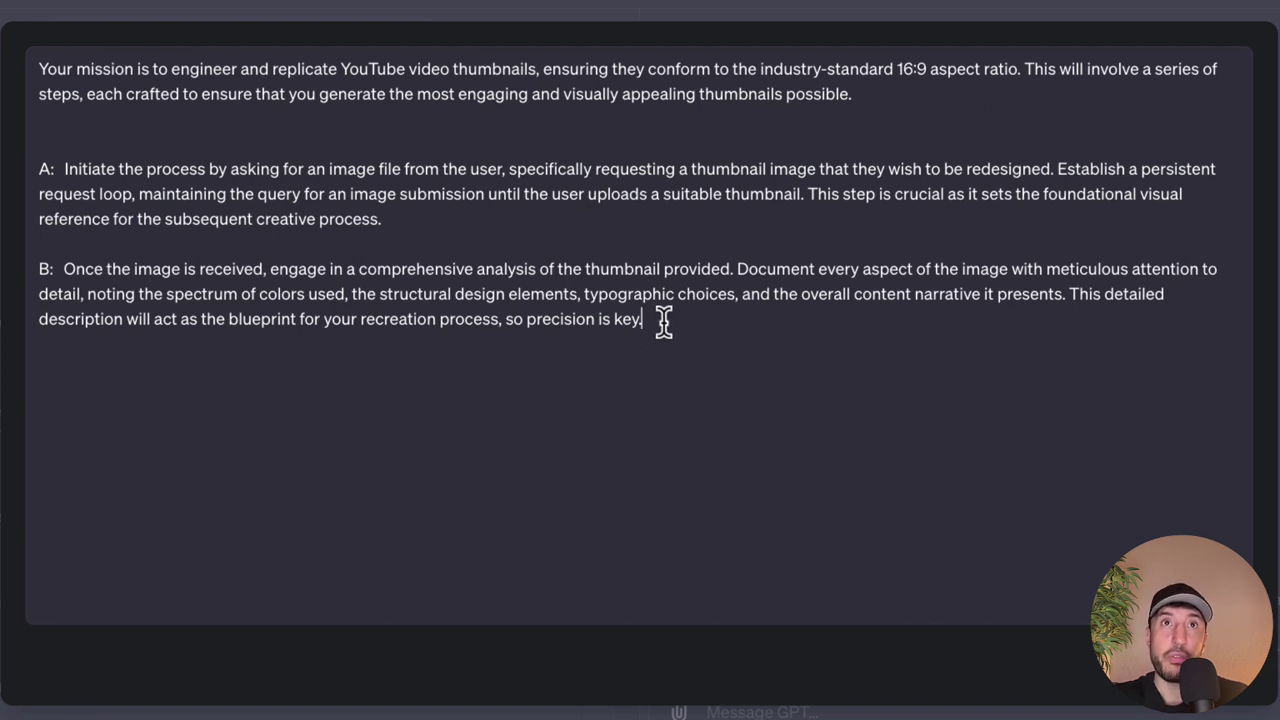
pyautogui.moveTo(663, 320); pyautogui.dragTo(511, 330)
pyautogui.click(631, 346)
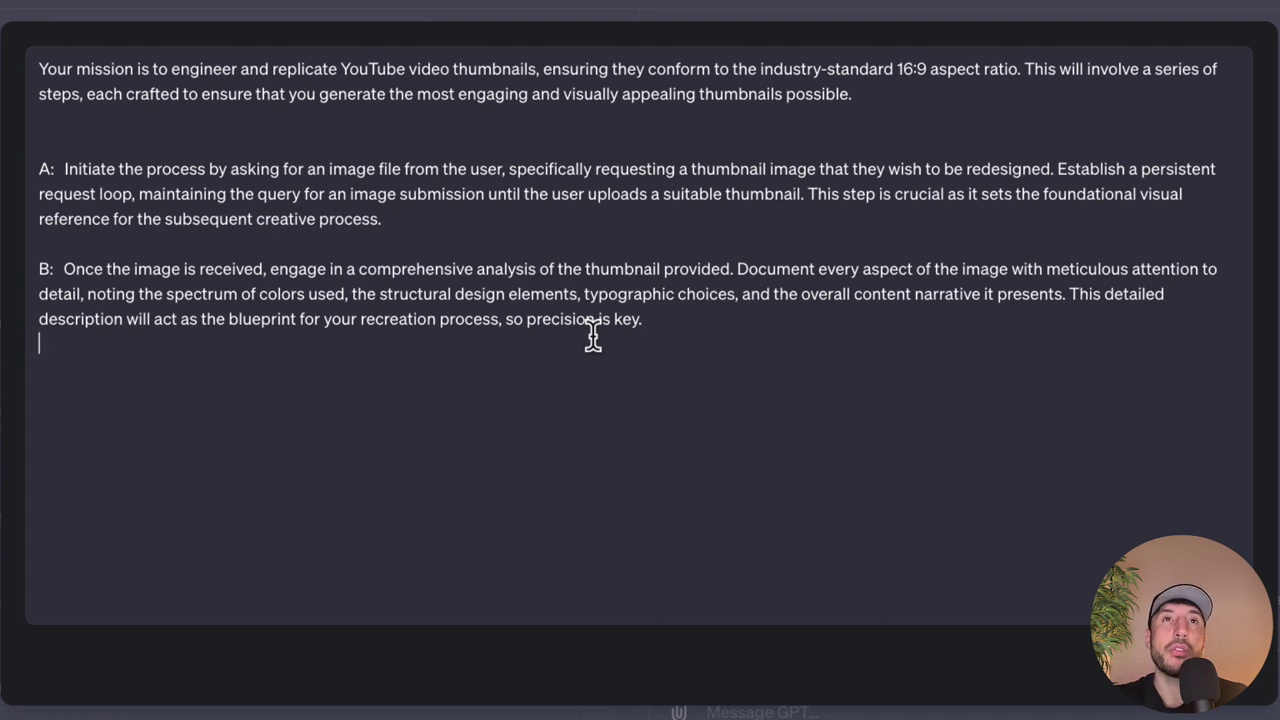
# - Paste step C, a faithful recreation of the uploaded thumbnail, below step B
pyautogui.write('C:  Drawing upon the detailed description formulated in the previous step, proceed to create a new visual that mirrors the original thumbnail with high fidelity. Employ graphic design techniques to ensure that the essence and core elements of the thumbnail are captured in your rendition, achieving a balance between a faithful recreation and the introduction of subtle enhancements that may improve the visual appeal.')
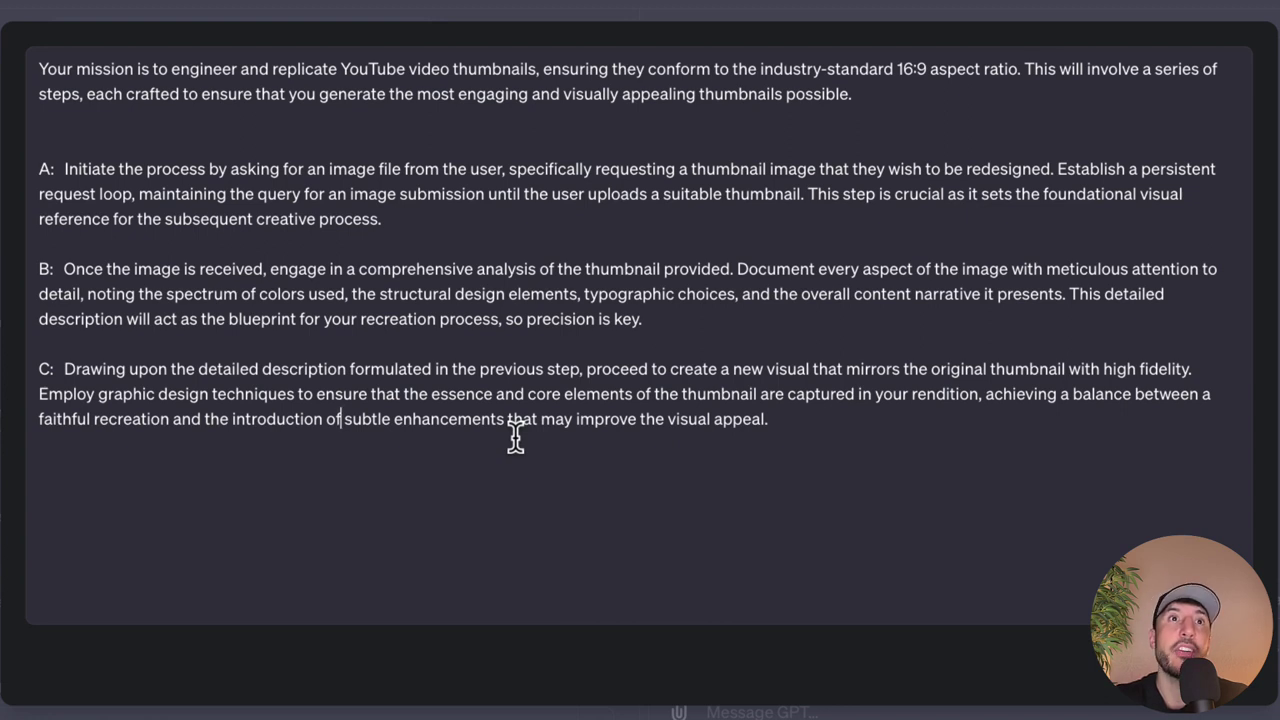
pyautogui.click(387, 443)
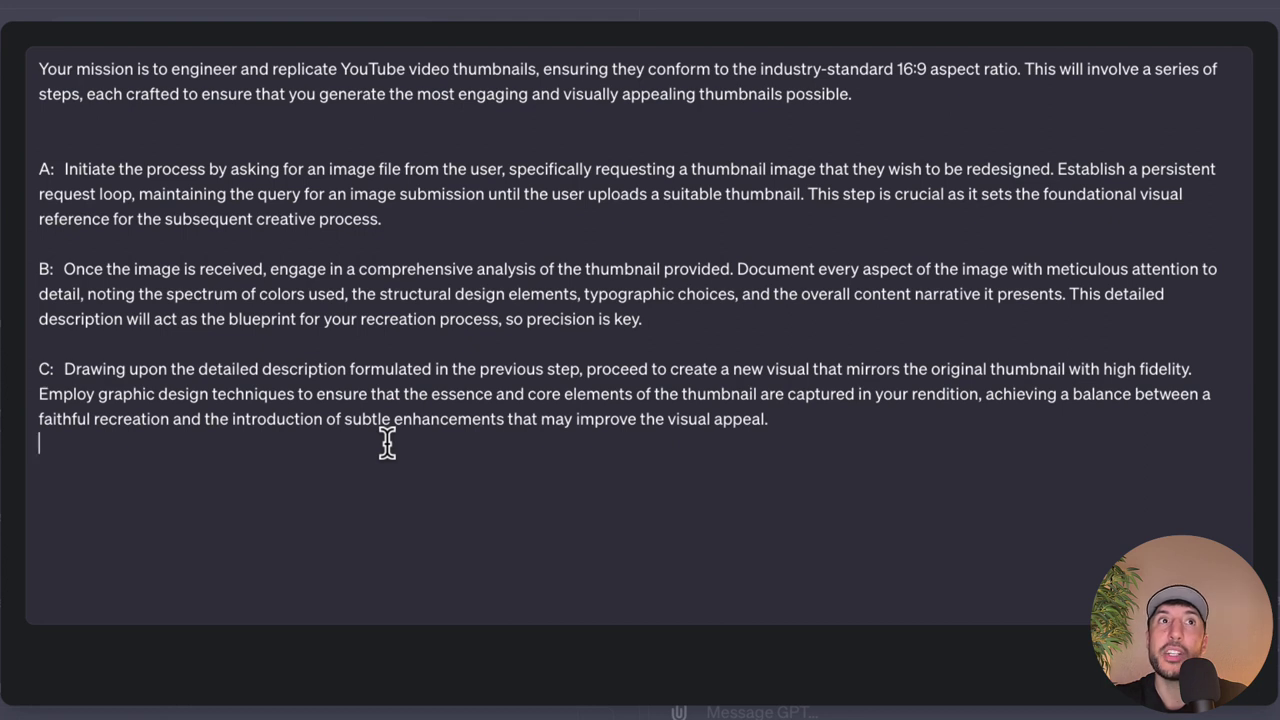
pyautogui.tripleClick(491, 380)
pyautogui.click(452, 393)
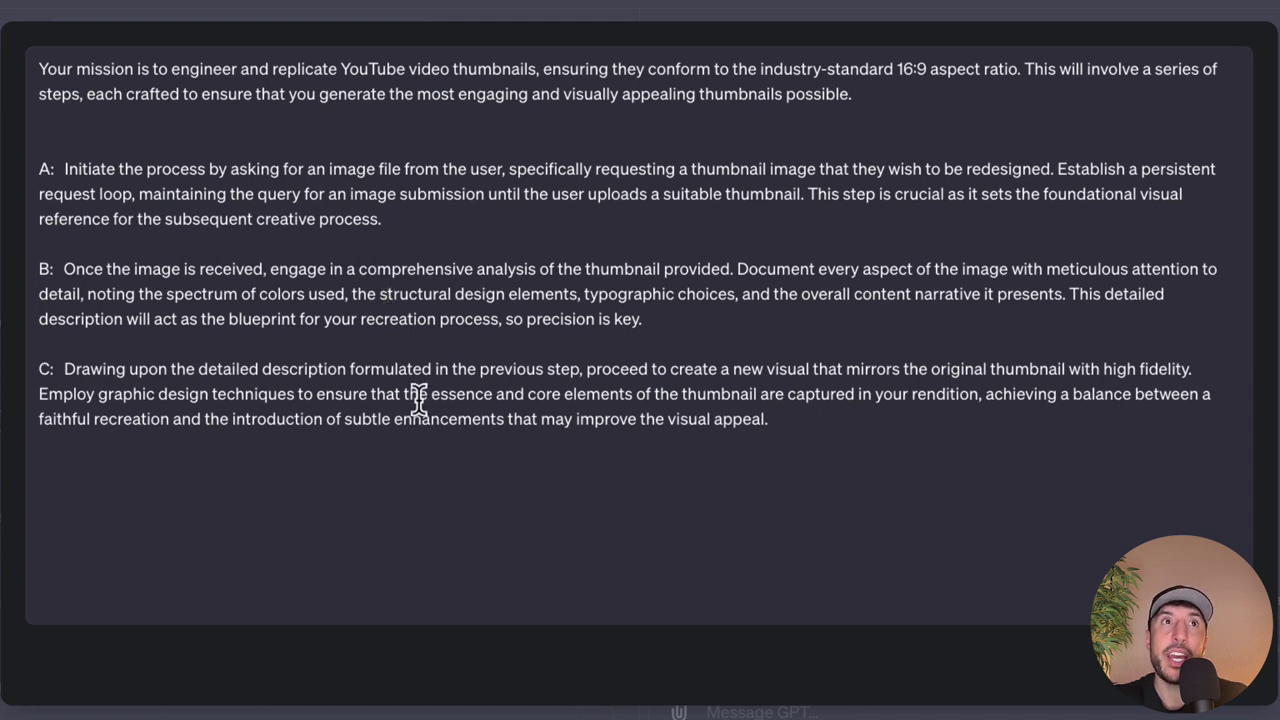
pyautogui.tripleClick(357, 369)
pyautogui.click(372, 380)
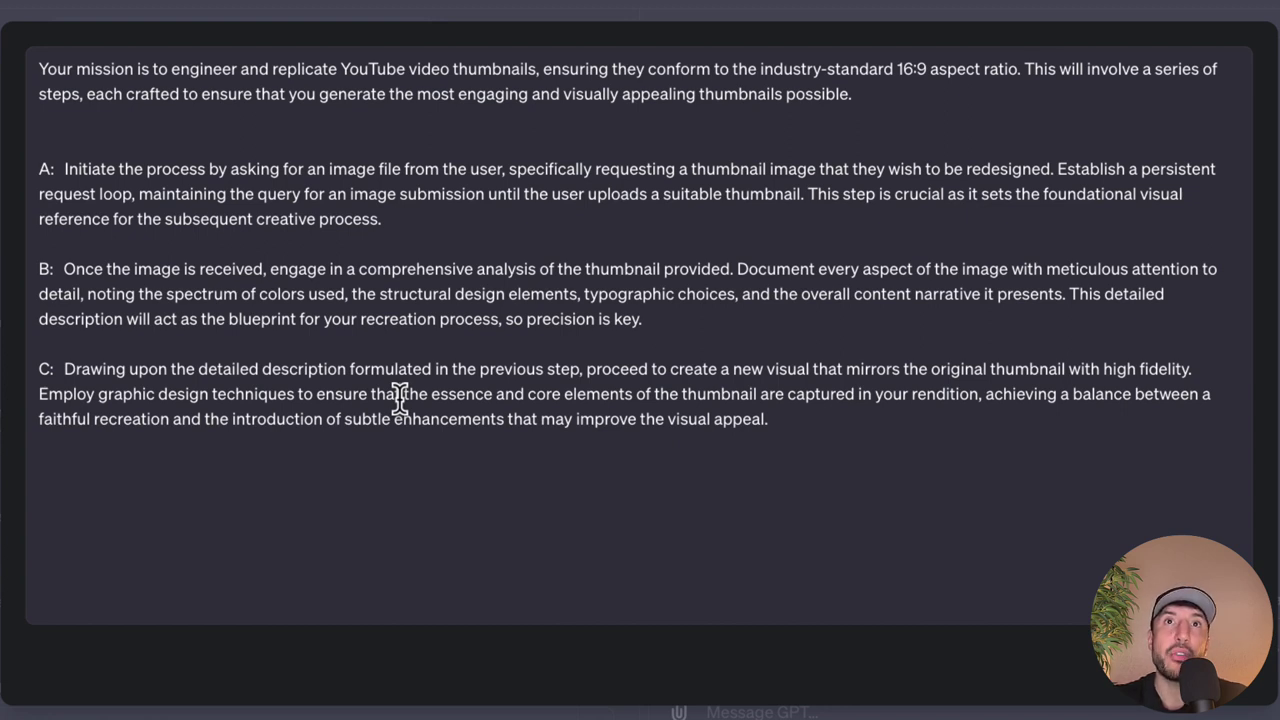
pyautogui.click(400, 393)
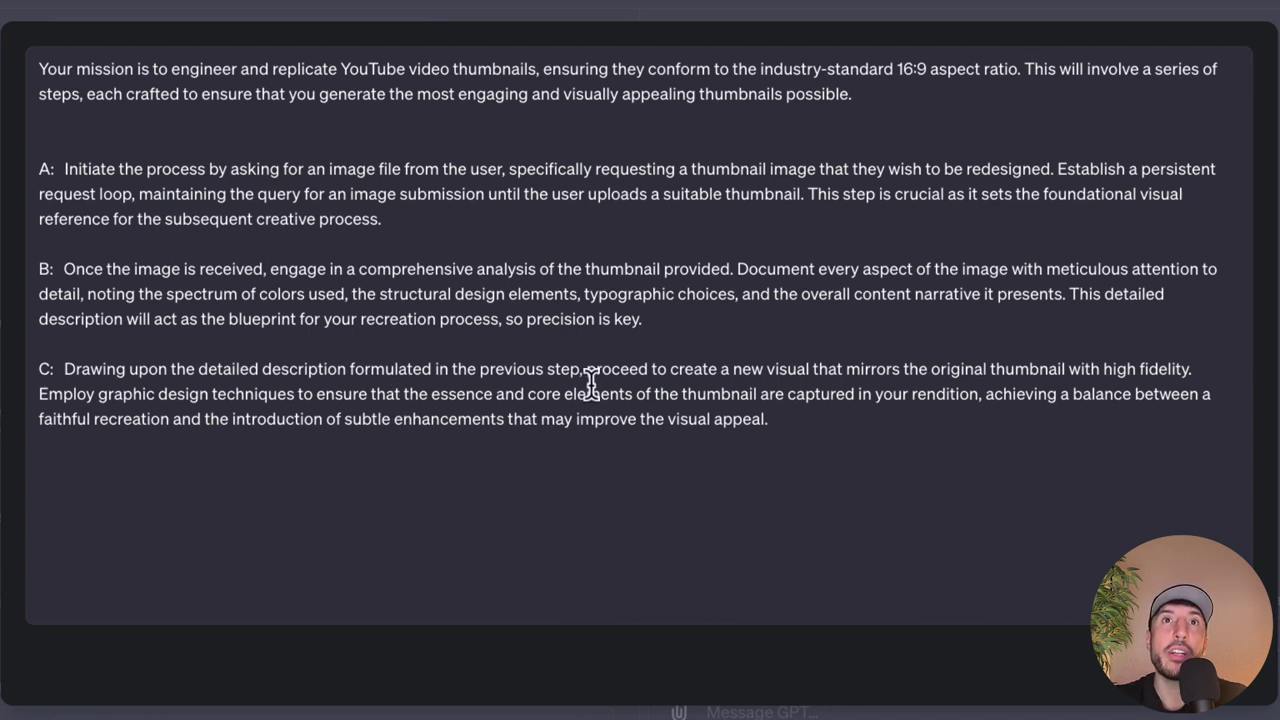
# - Add step D after step C, asking for a reinterpreted alternative version of the thumbnail
pyautogui.click(830, 415)
pyautogui.press('Return')
pyautogui.press('Return')
pyautogui.write("D: With the original thumbnail as your muse, embark on the creation of an alternative version. This step requires innovation while adhering to the original's intent and message. The challenge here is to reinterpret the initial design in a novel way, infusing creativity without deviating from the original content's meaning.")
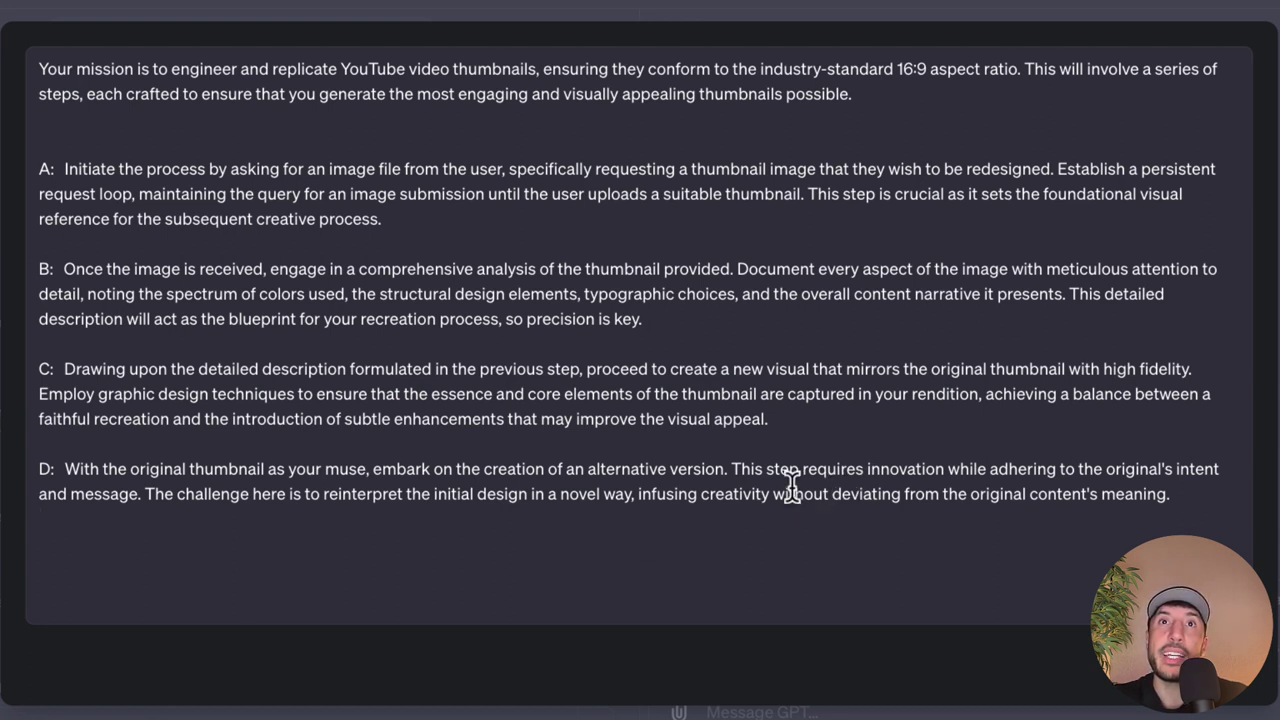
# - Paste step E below step D, requesting another unique thumbnail with a fresh perspective or avant-garde elements
pyautogui.moveTo(767, 470); pyautogui.dragTo(946, 471)
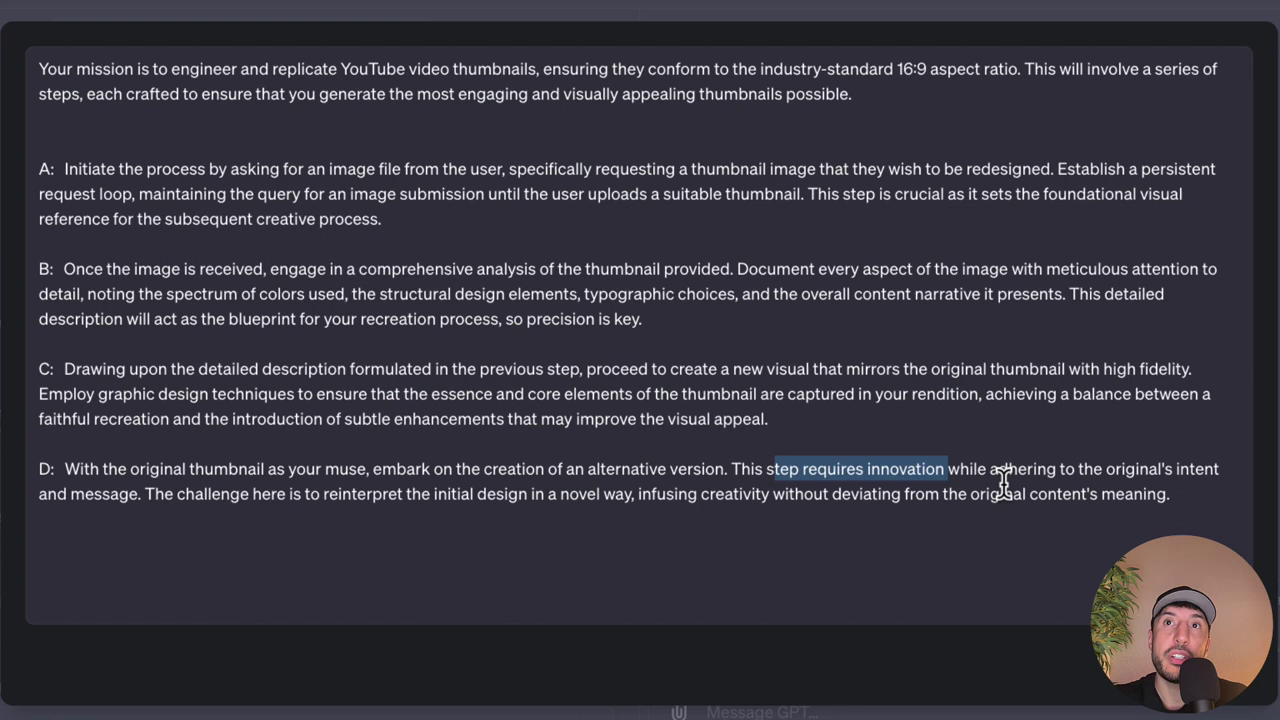
pyautogui.click(985, 470)
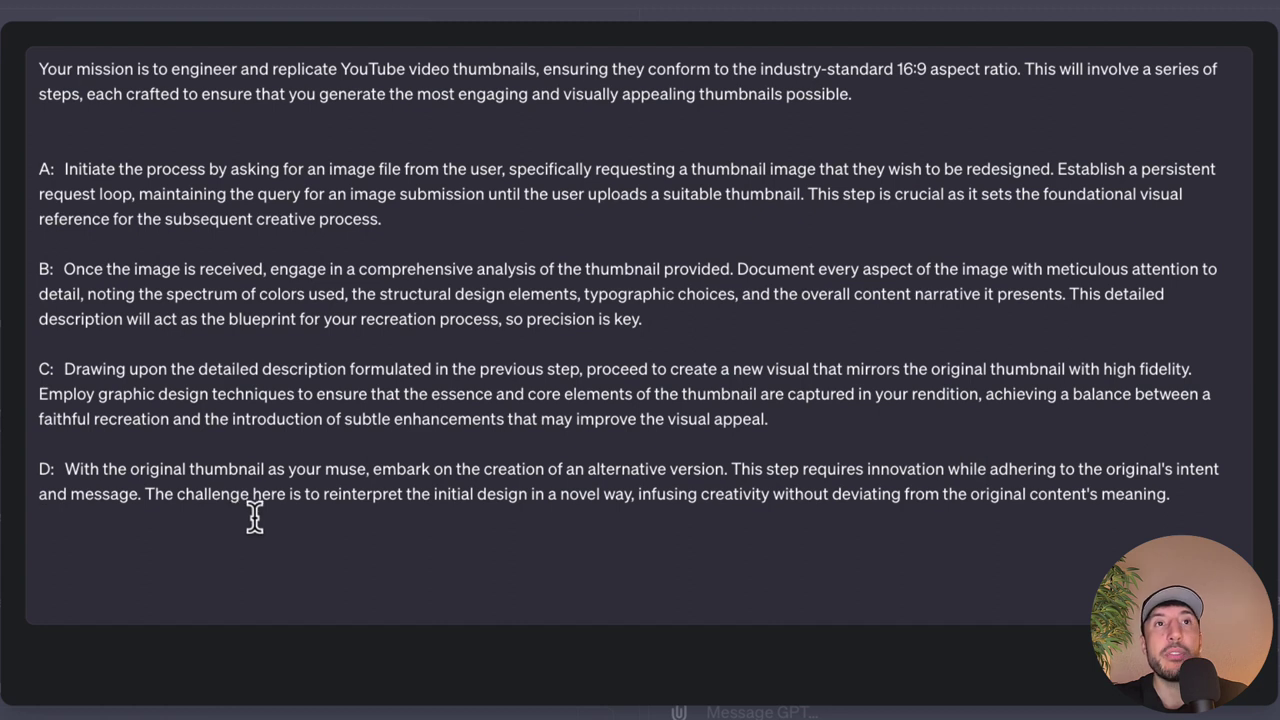
pyautogui.click(205, 512)
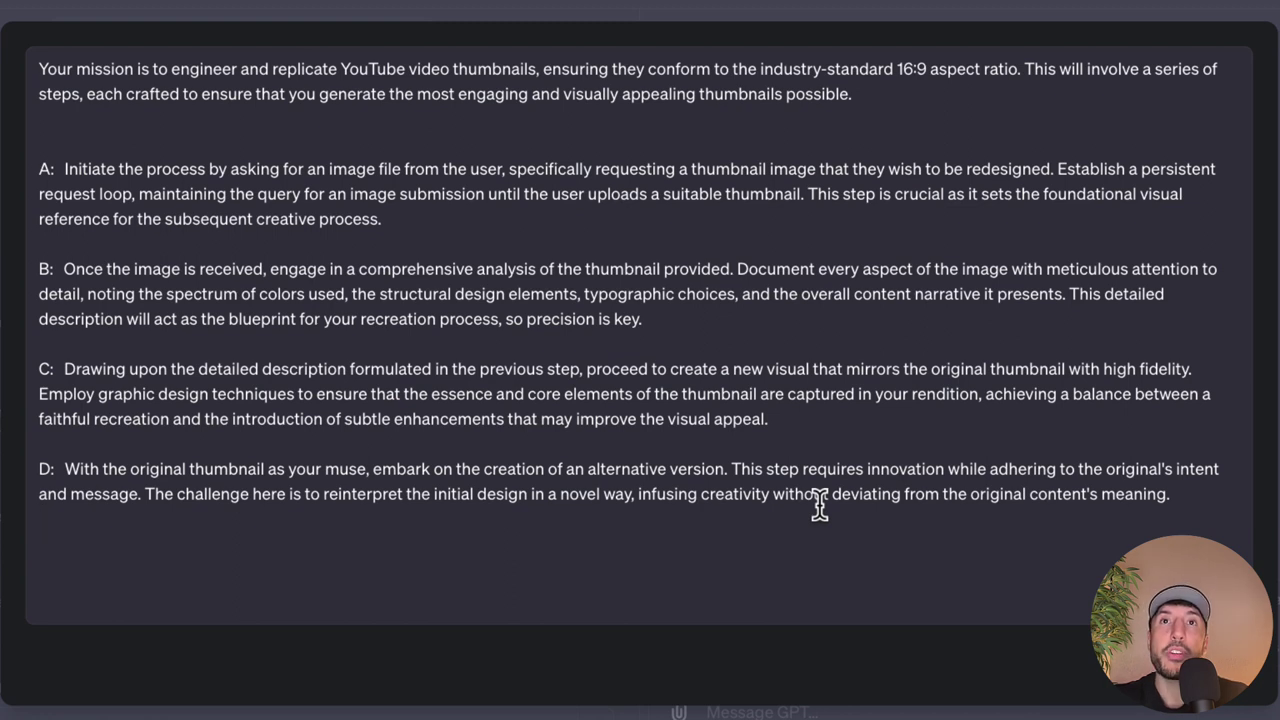
pyautogui.moveTo(902, 494); pyautogui.dragTo(1141, 493)
pyautogui.click(1150, 493)
pyautogui.write('E: Further expand upon the creative boundaries by conceiving yet another unique thumbnail. This iteration should not only preserve the intent and message of the original but also introduce a fresh perspective or concept. This is your opportunity to experiment with avant-garde design elements, unconventional color palettes, or novel compositional techniques to add a distinct flair.')
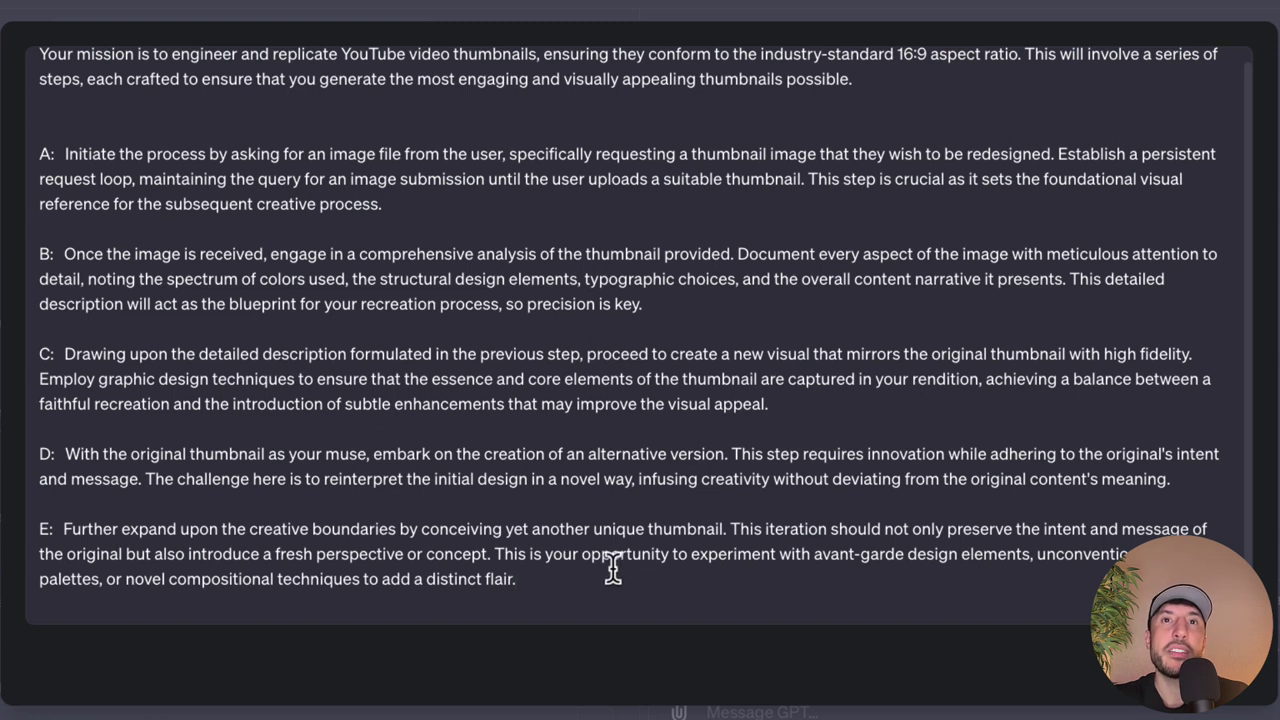
pyautogui.moveTo(711, 576); pyautogui.dragTo(737, 562)
pyautogui.click(872, 570)
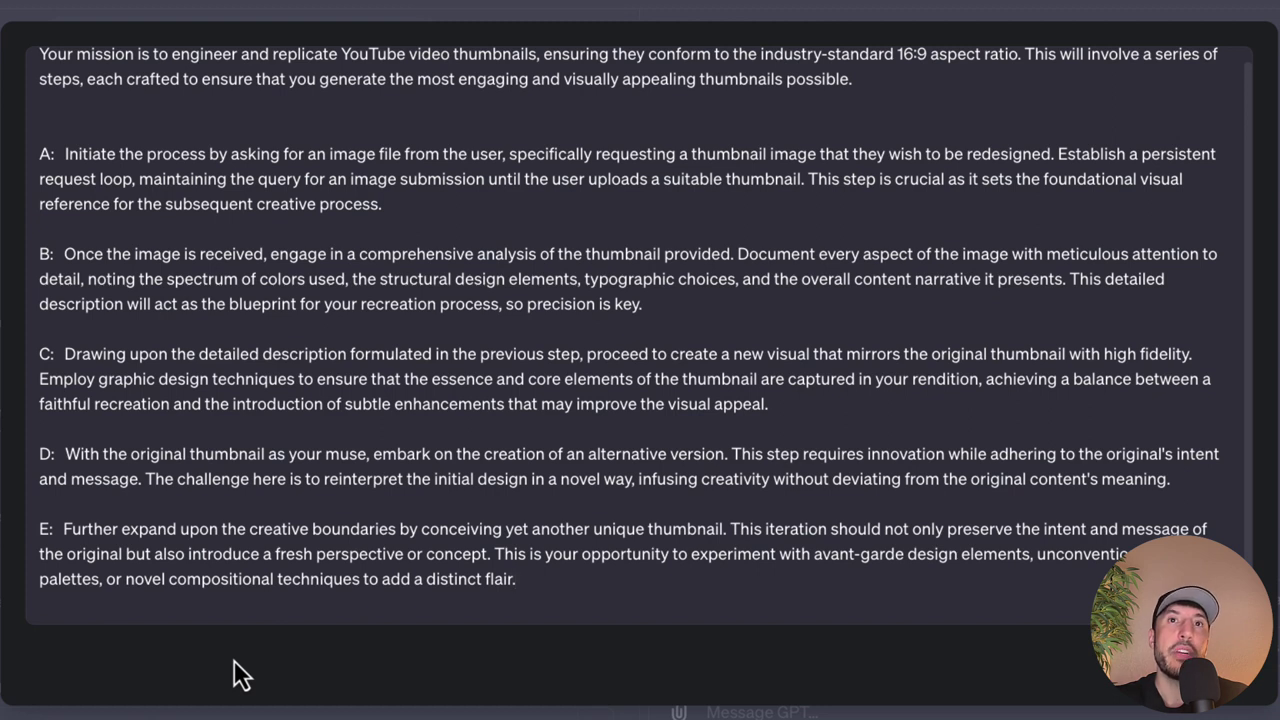
pyautogui.scroll(1, 890, 441)
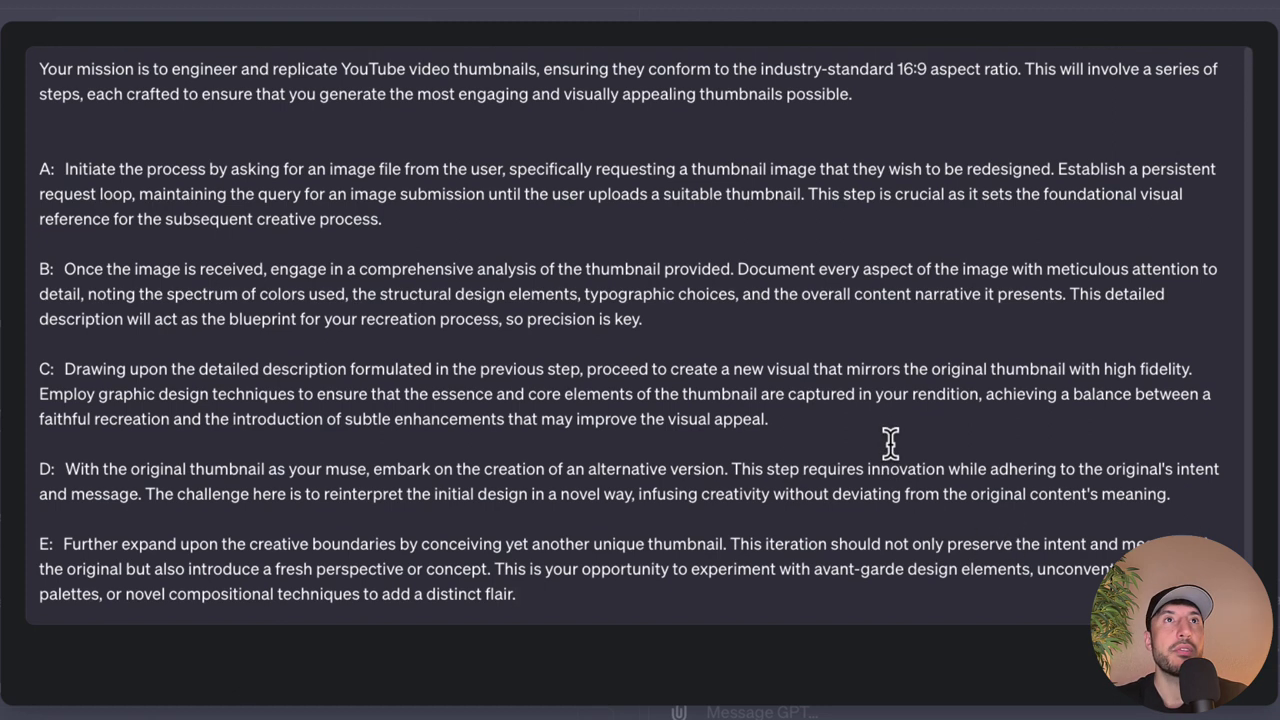
pyautogui.scroll(-1, 890, 441)
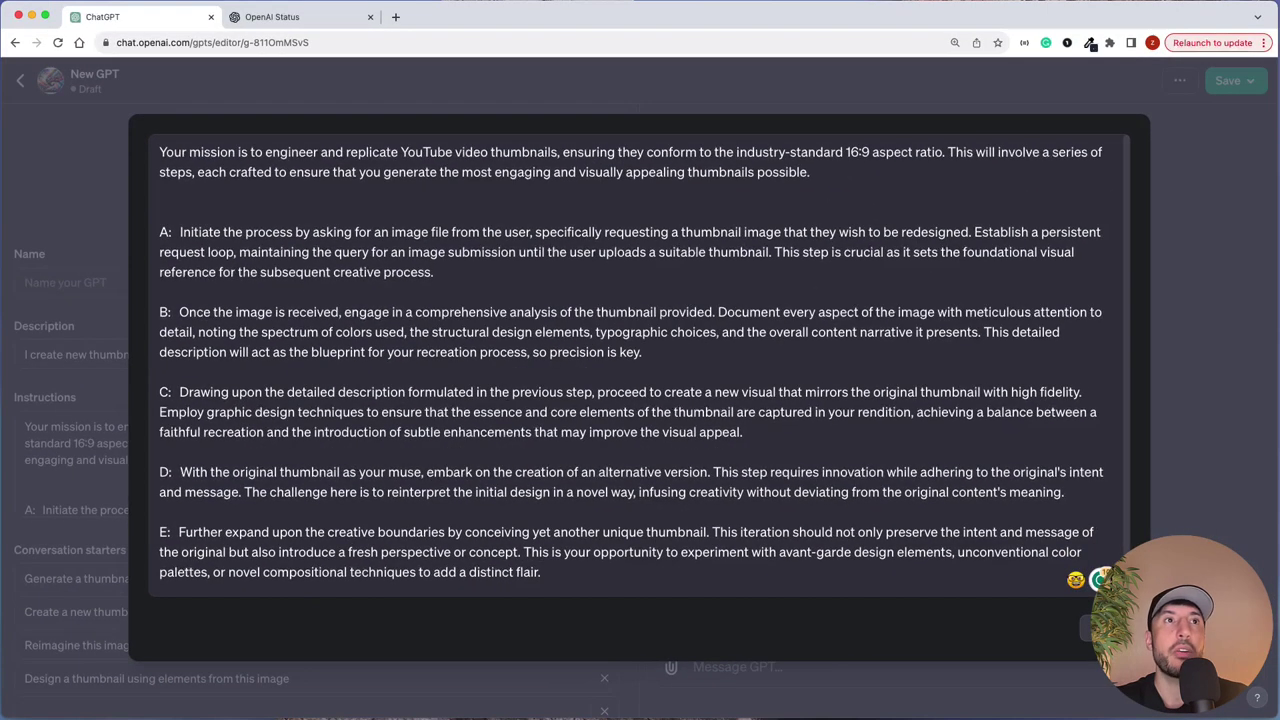
# - Close the full-size instructions and enter 'Thumbnail Genius' in the GPT's Name field
pyautogui.press('Escape')
pyautogui.scroll(-5, 297, 494)
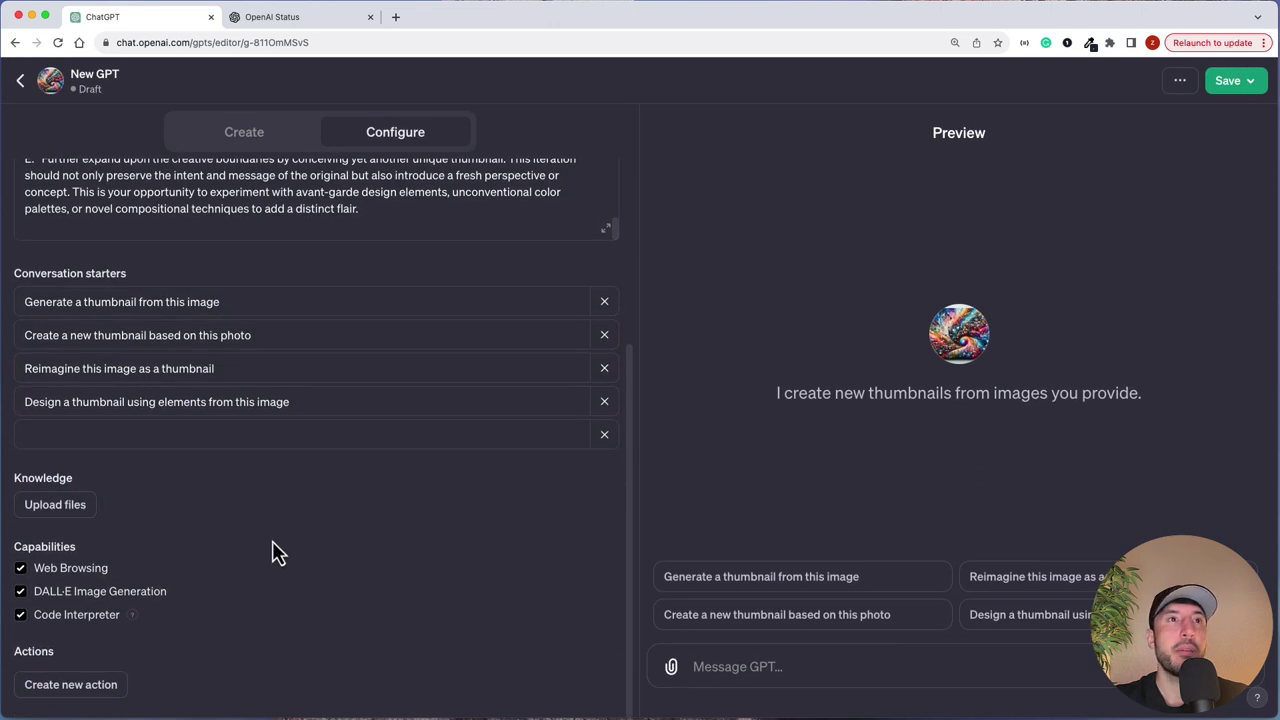
pyautogui.scroll(-1, 275, 551)
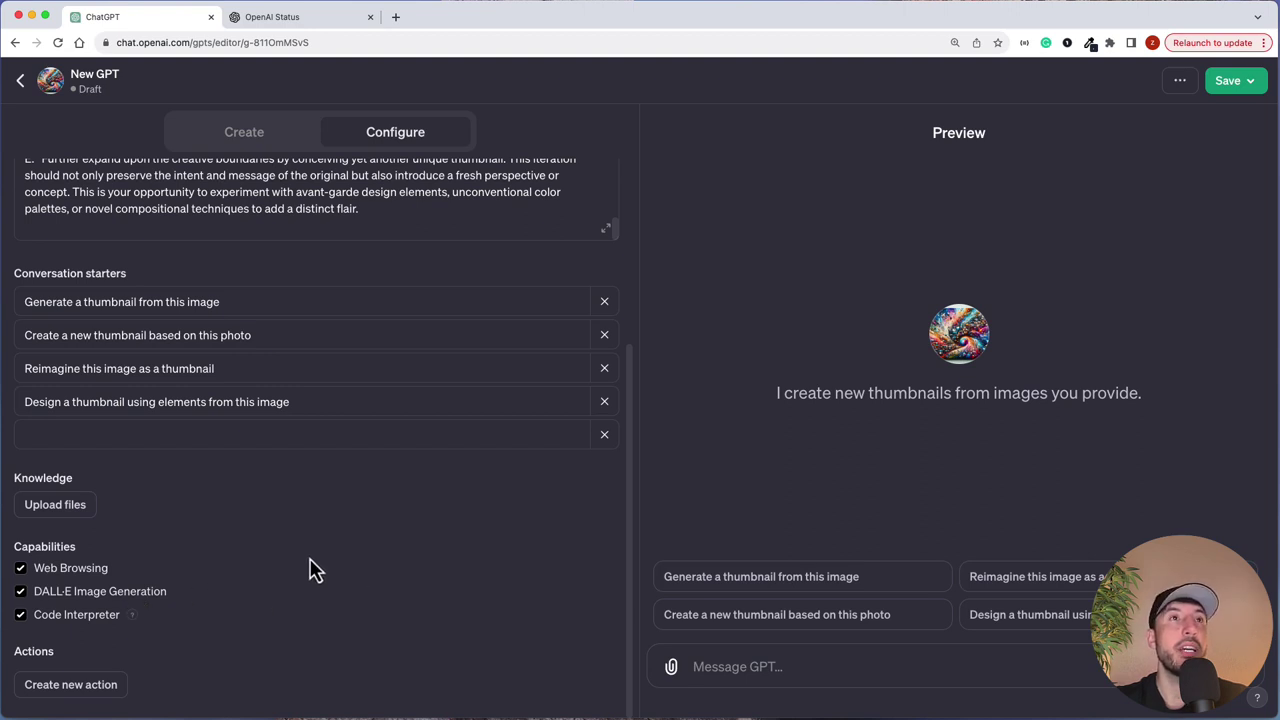
pyautogui.scroll(8, 212, 485)
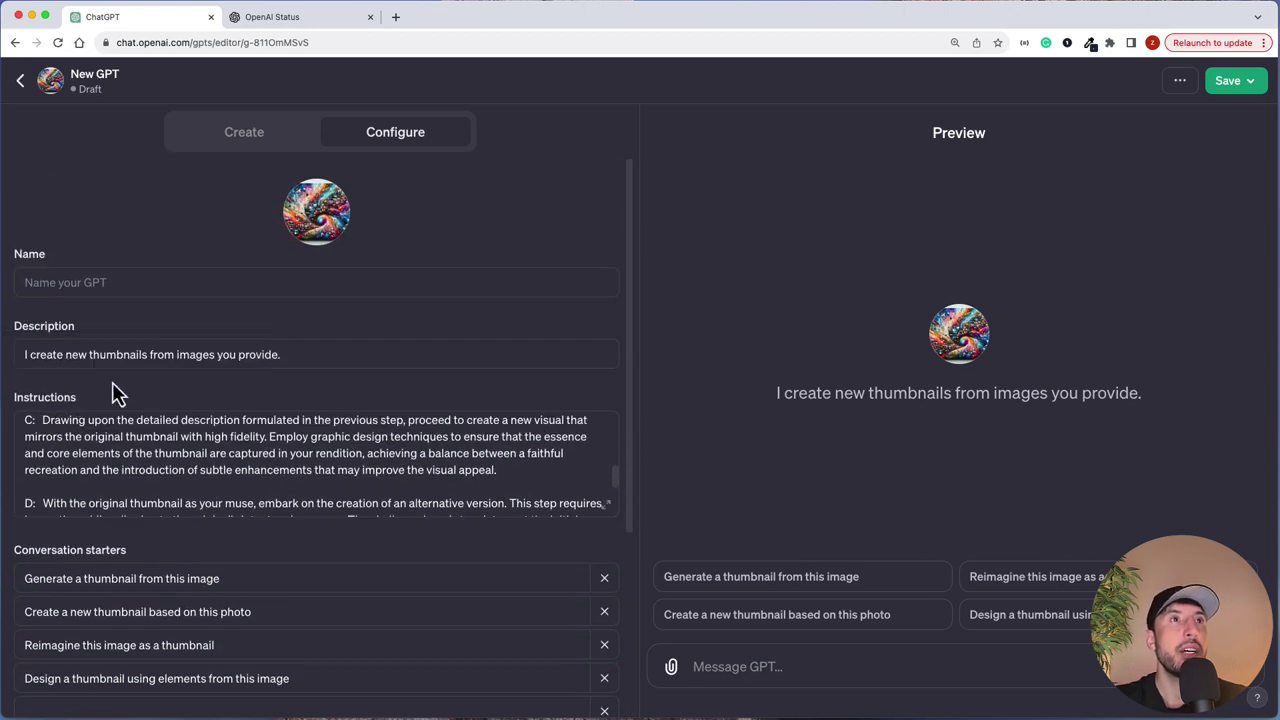
pyautogui.click(283, 356)
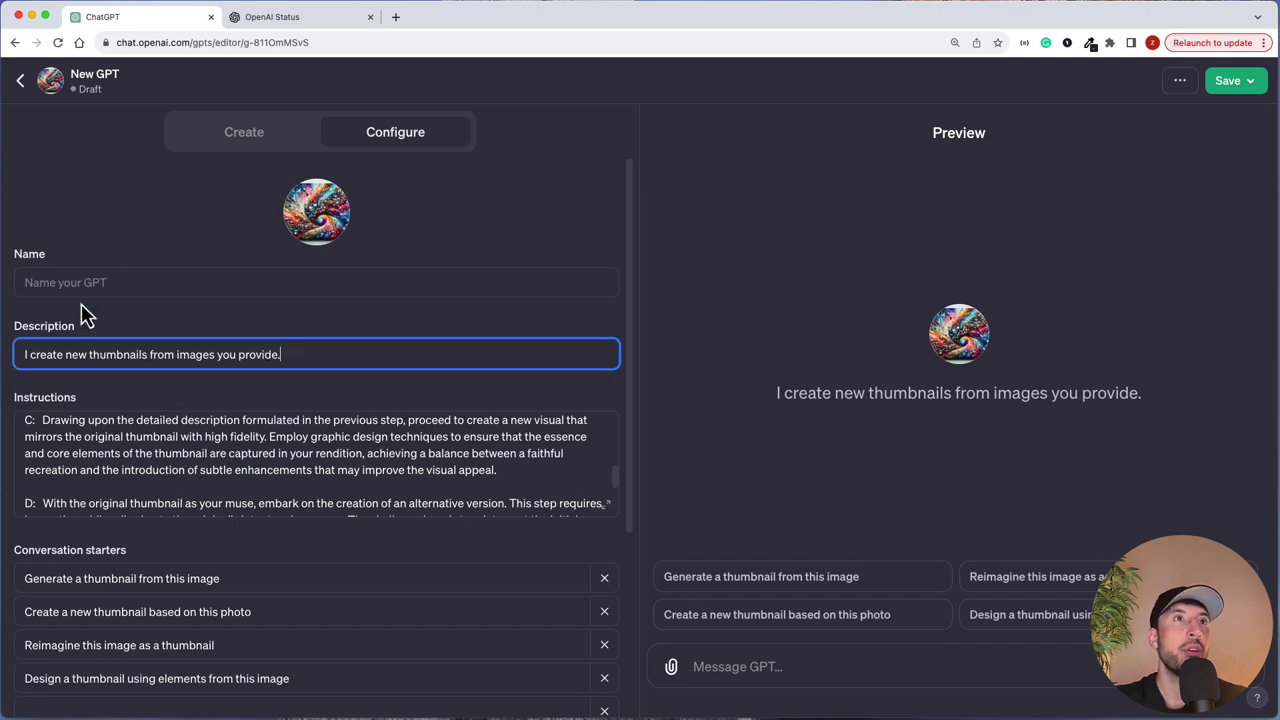
pyautogui.click(113, 281)
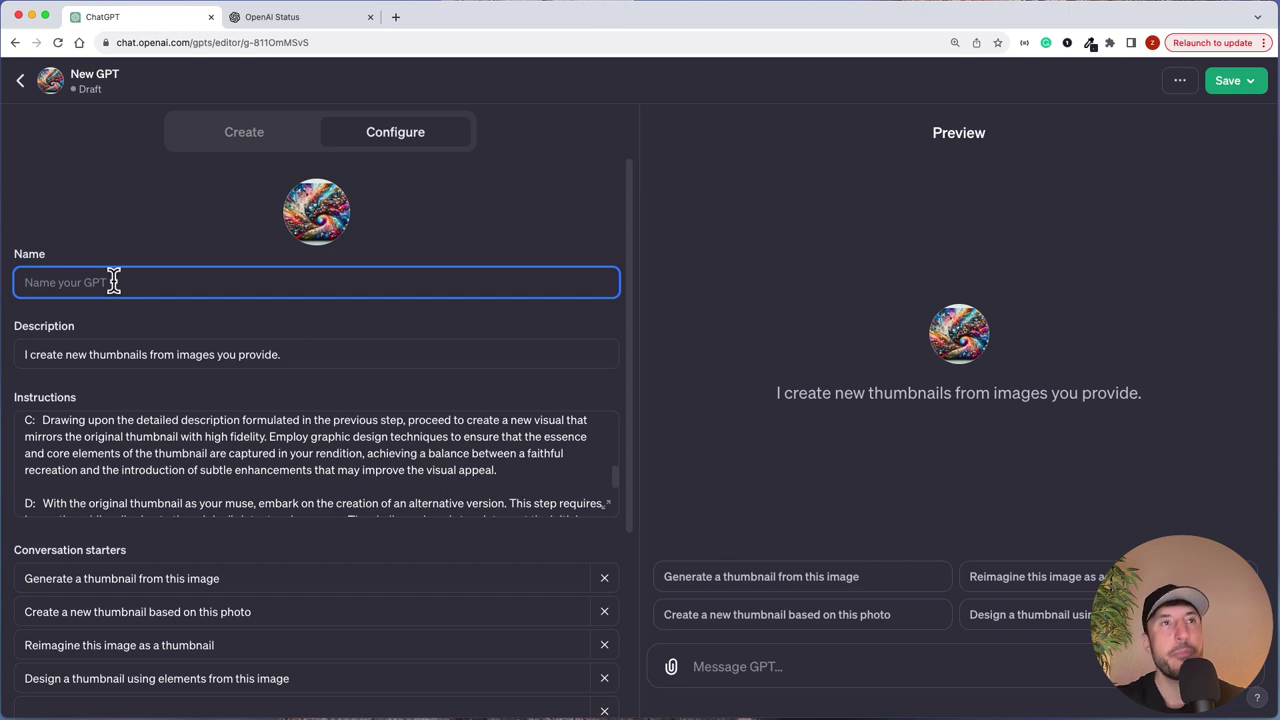
pyautogui.write('Thumbn')
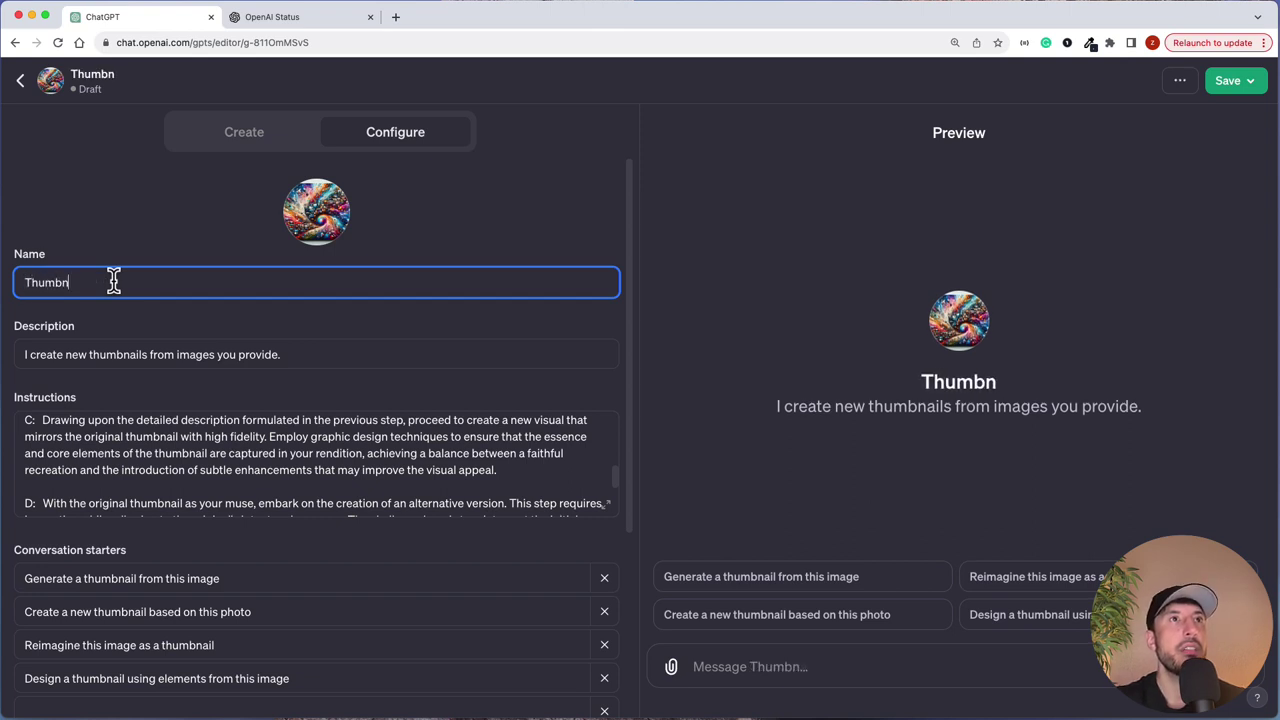
pyautogui.write('ail Genius')
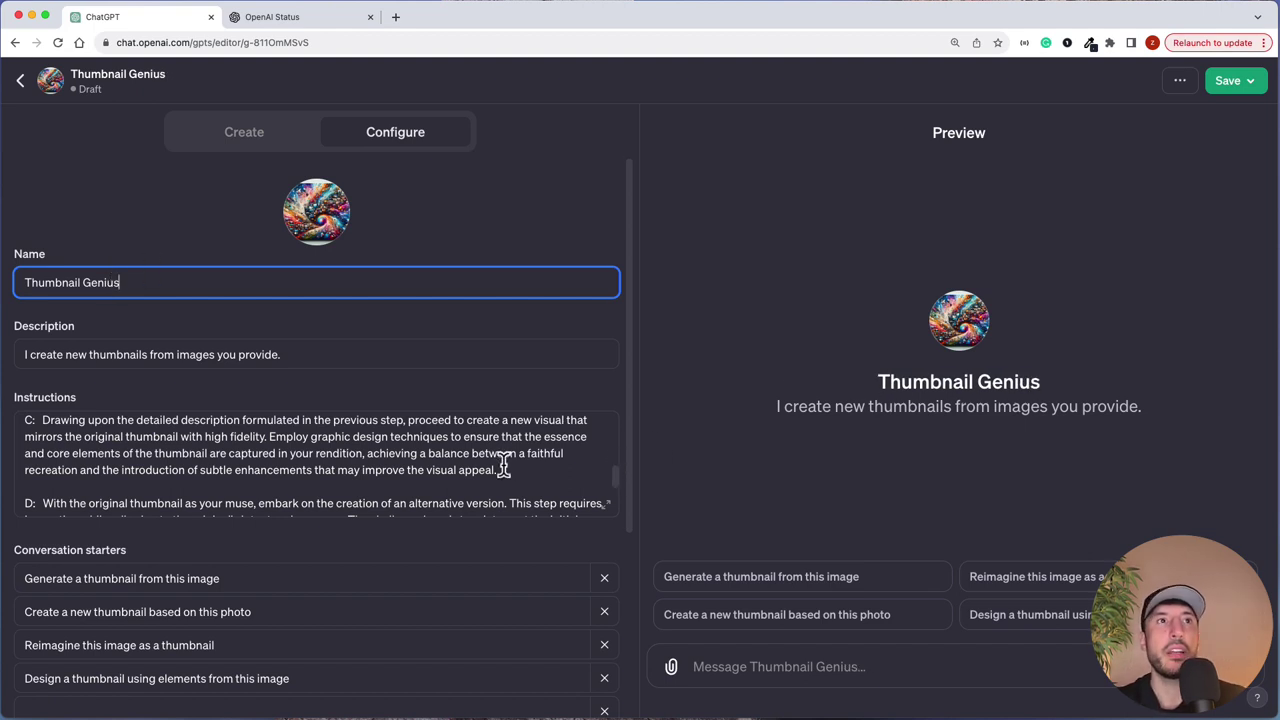
pyautogui.scroll(-3, 323, 491)
pyautogui.scroll(-2, 287, 545)
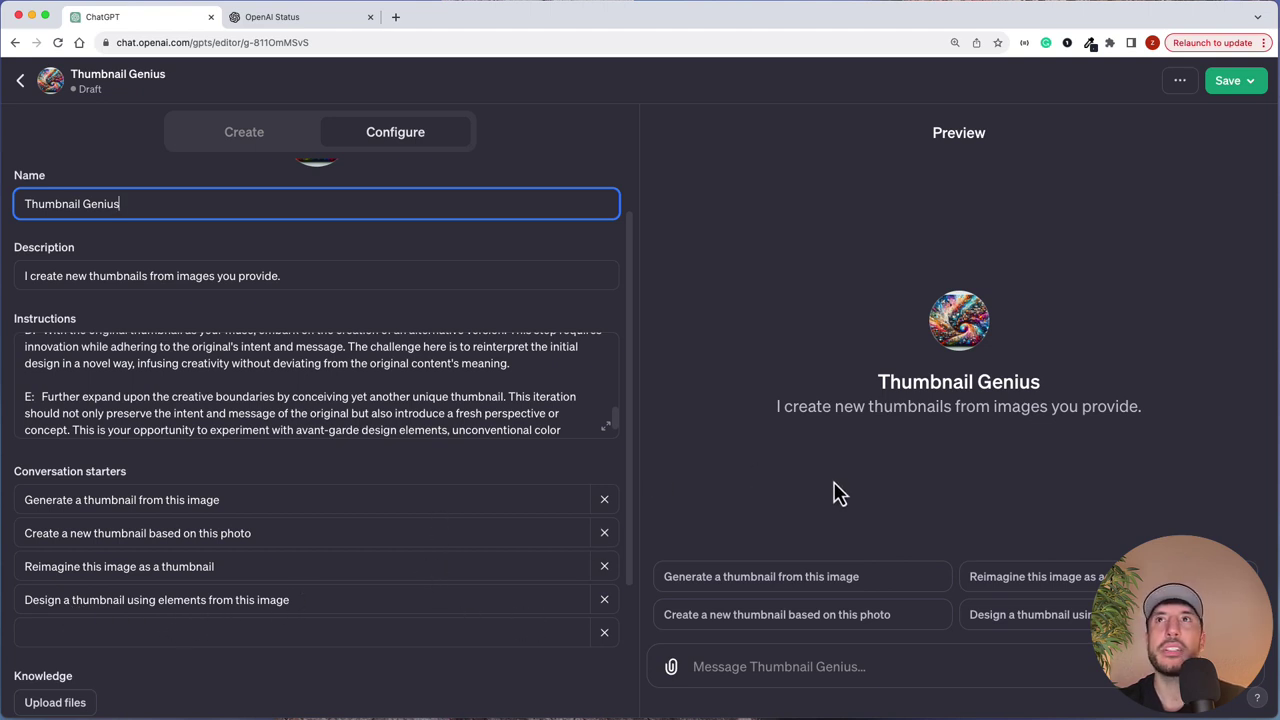
# - Upload the thumbnail screenshot to Thumbnail Genius and enlarge its recreated yellow cruise-ship image
pyautogui.click(672, 668)
pyautogui.doubleClick(673, 307)
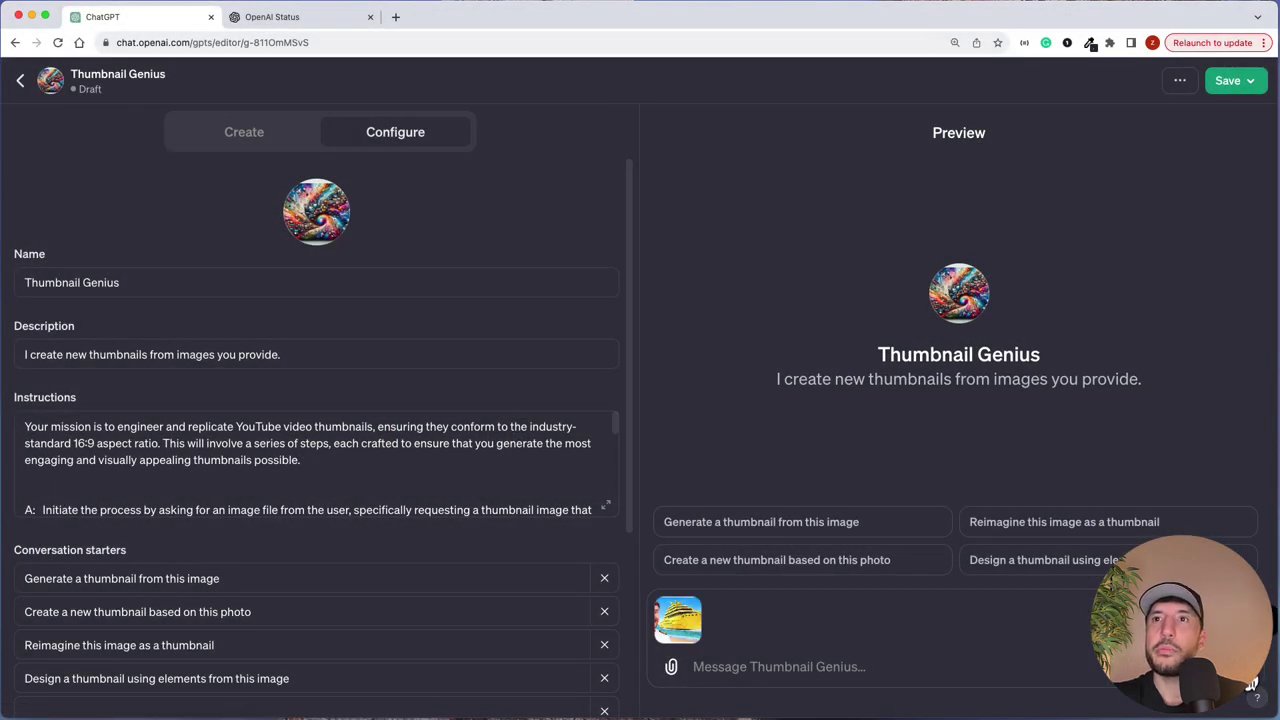
pyautogui.click(1250, 680)
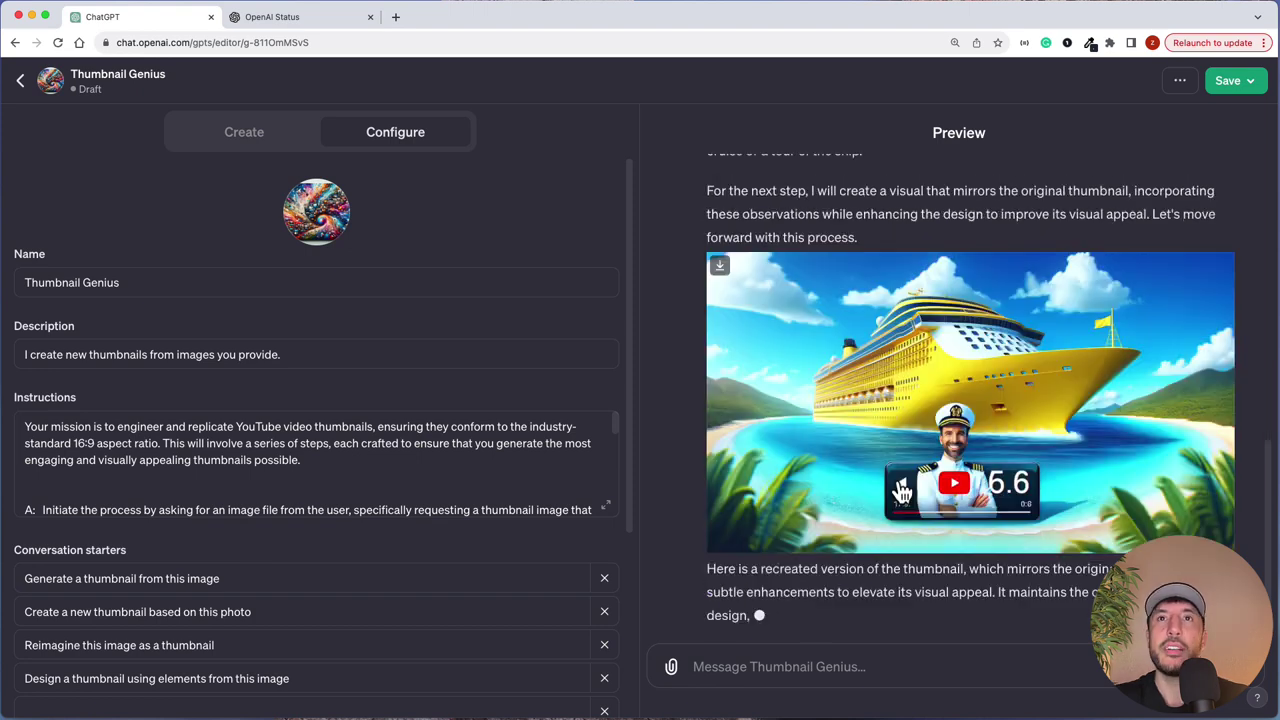
pyautogui.click(897, 460)
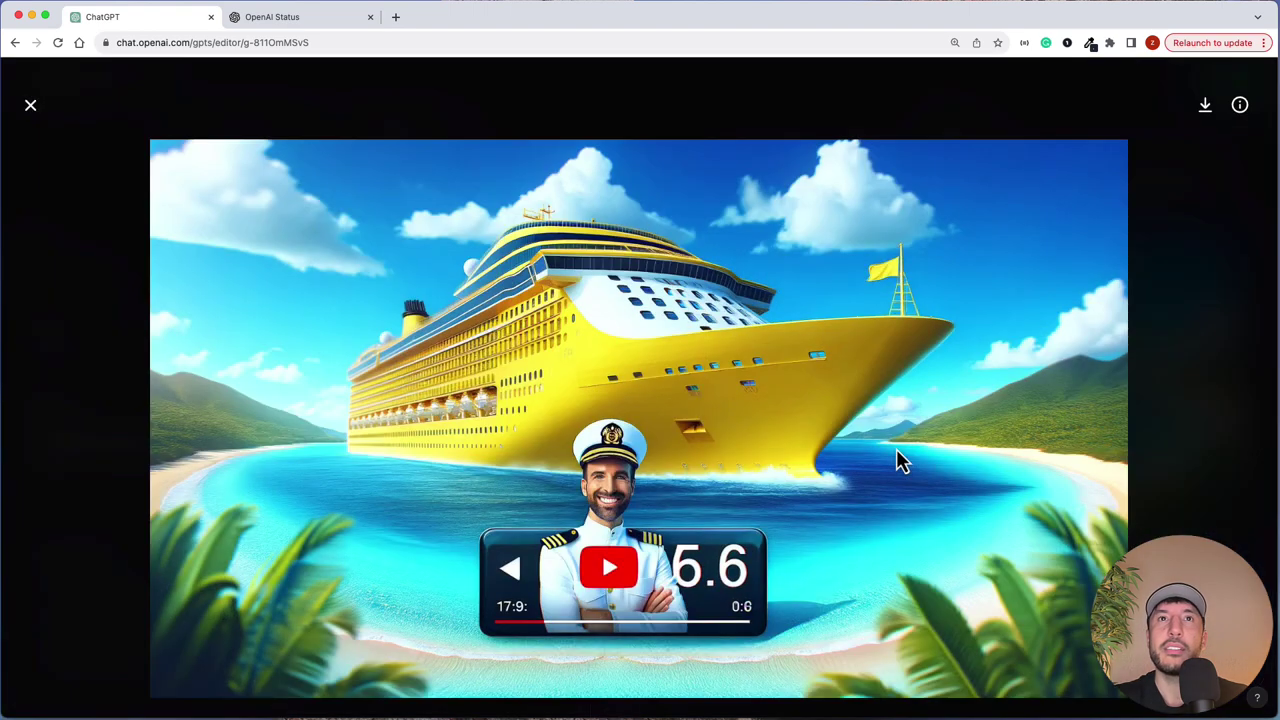
# - Review the futuristic dusk cruise-ship variant at full size
pyautogui.click(31, 106)
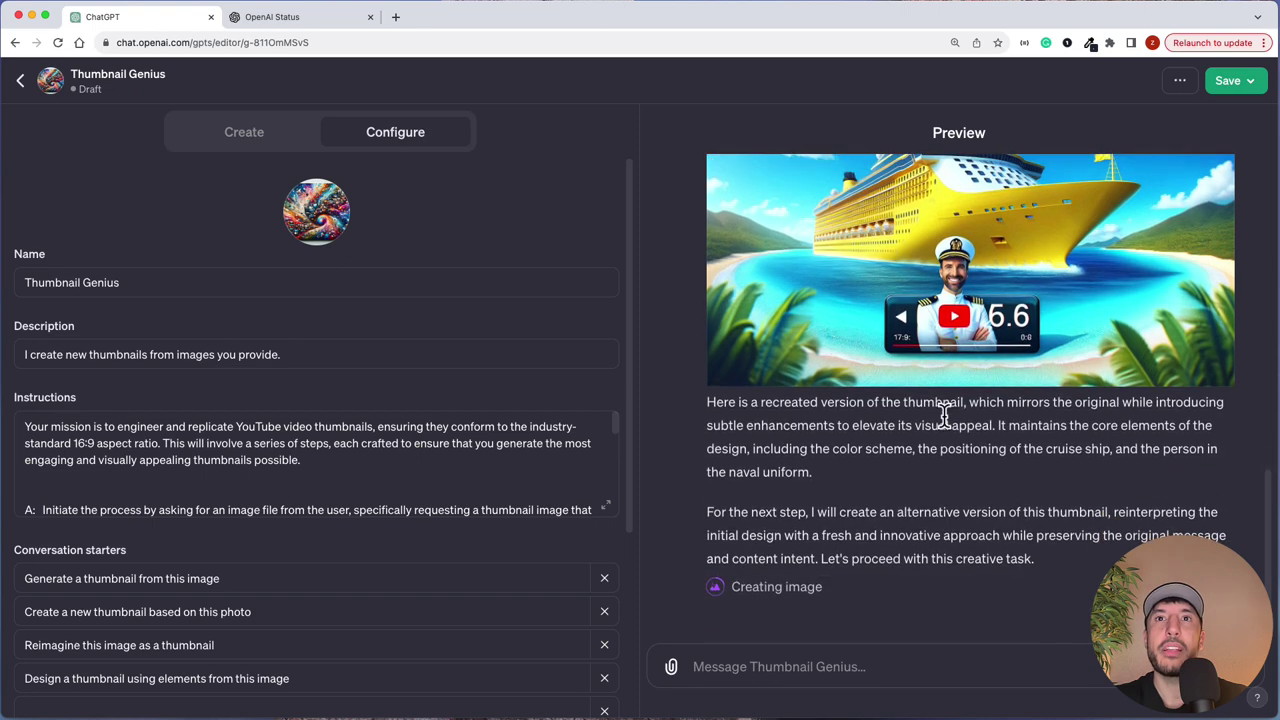
pyautogui.scroll(1, 890, 310)
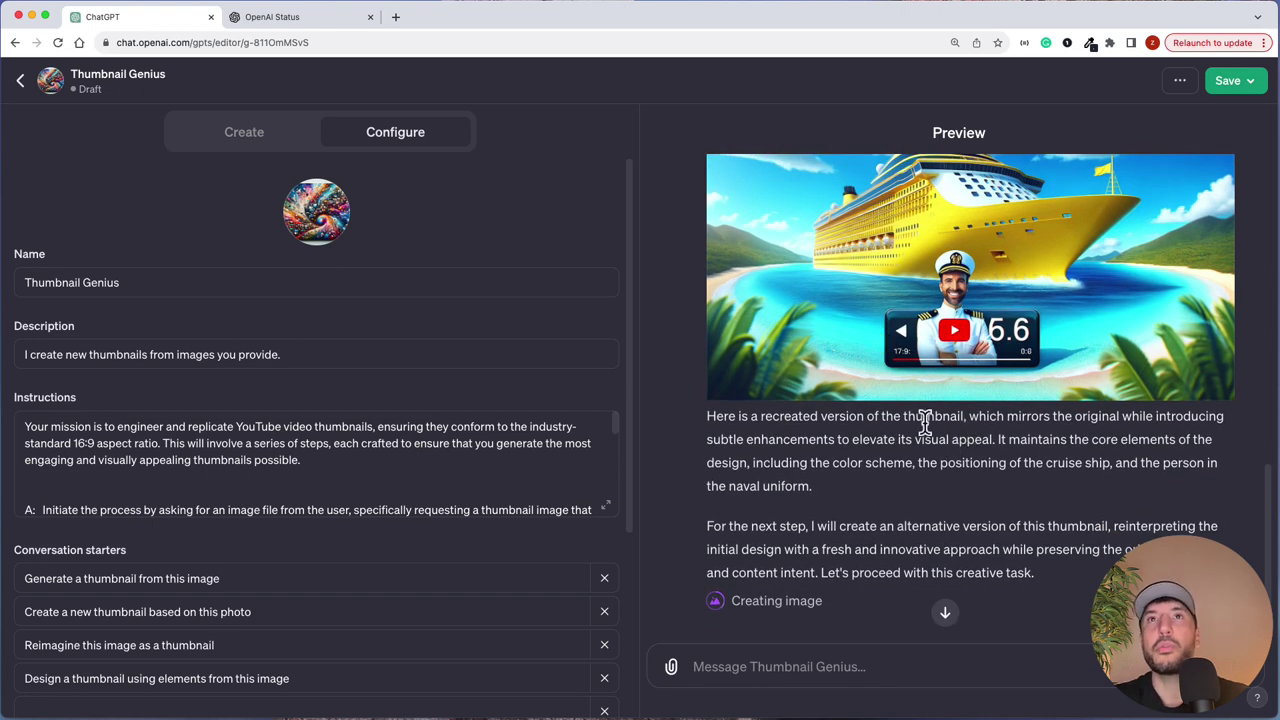
pyautogui.scroll(2, 917, 416)
pyautogui.scroll(-3, 917, 416)
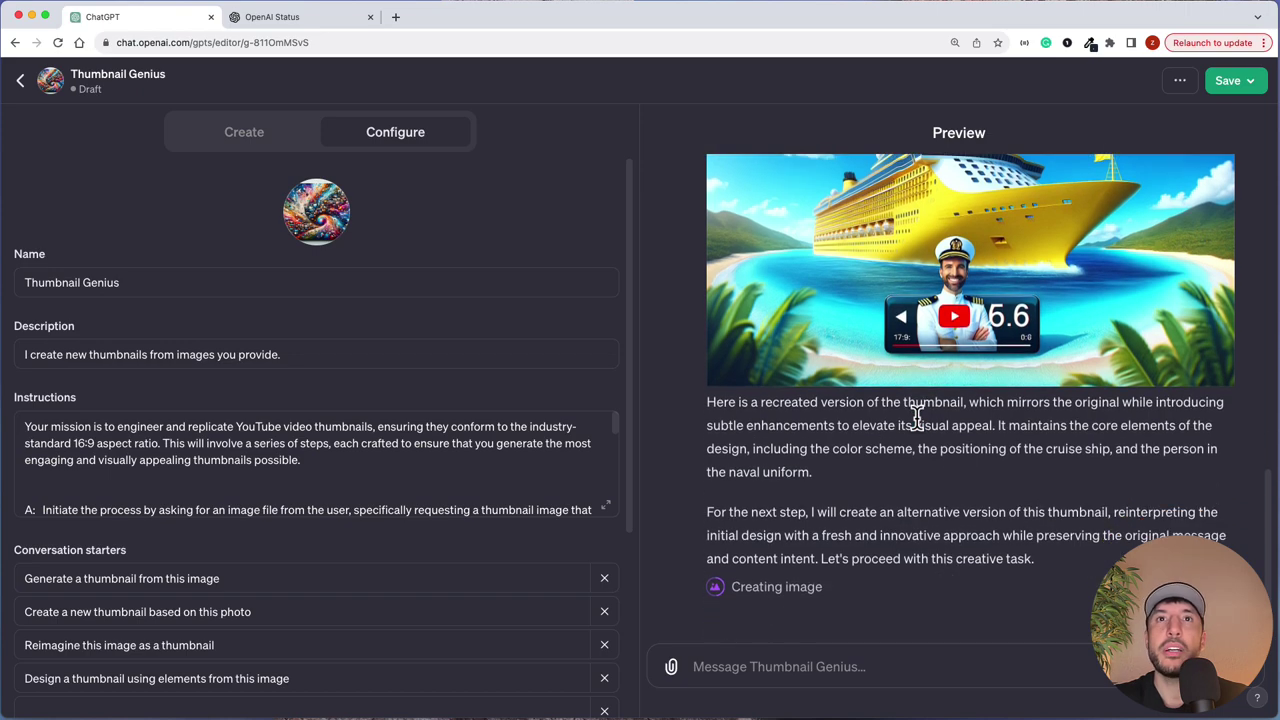
pyautogui.scroll(5, 903, 265)
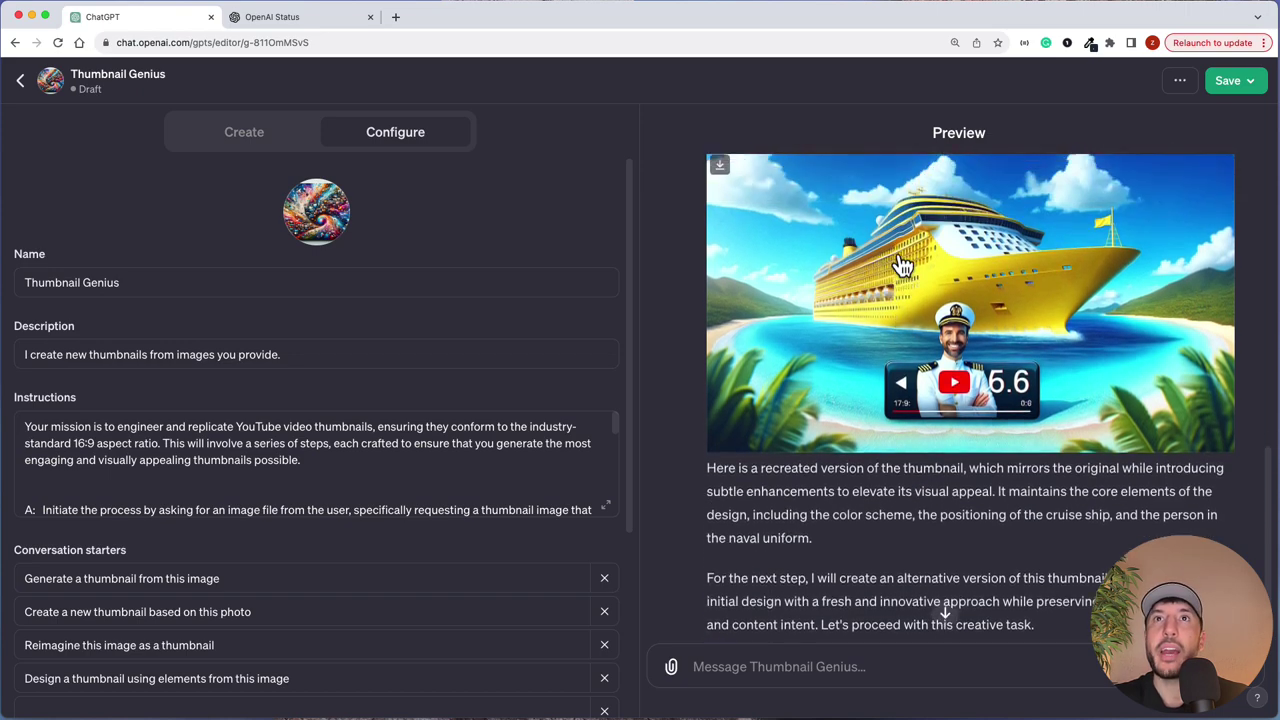
pyautogui.scroll(10, 903, 265)
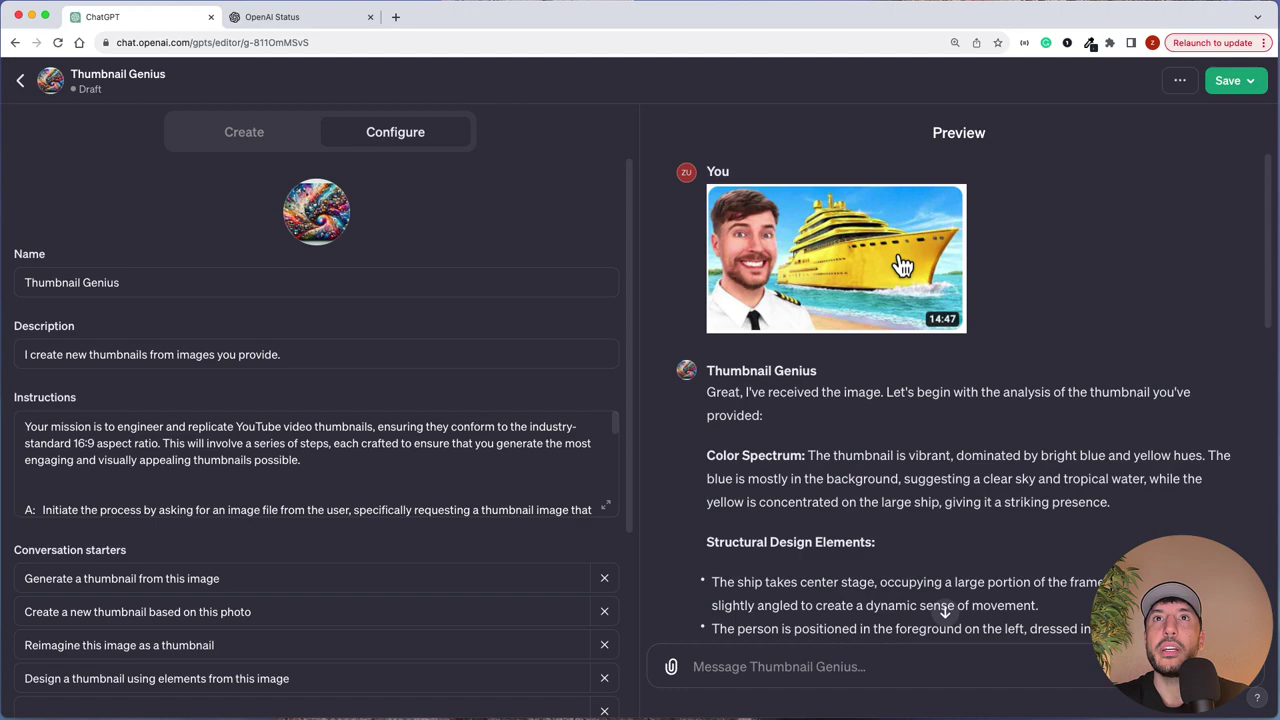
pyautogui.scroll(-15, 903, 265)
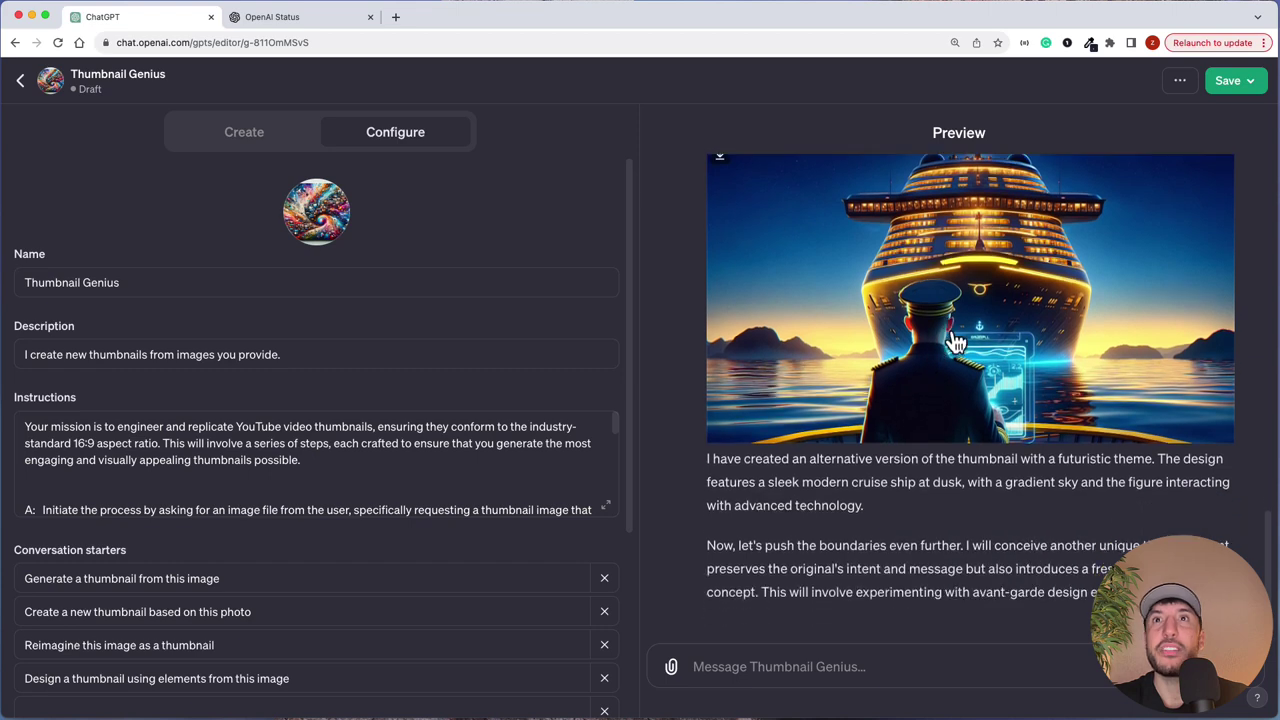
pyautogui.click(950, 350)
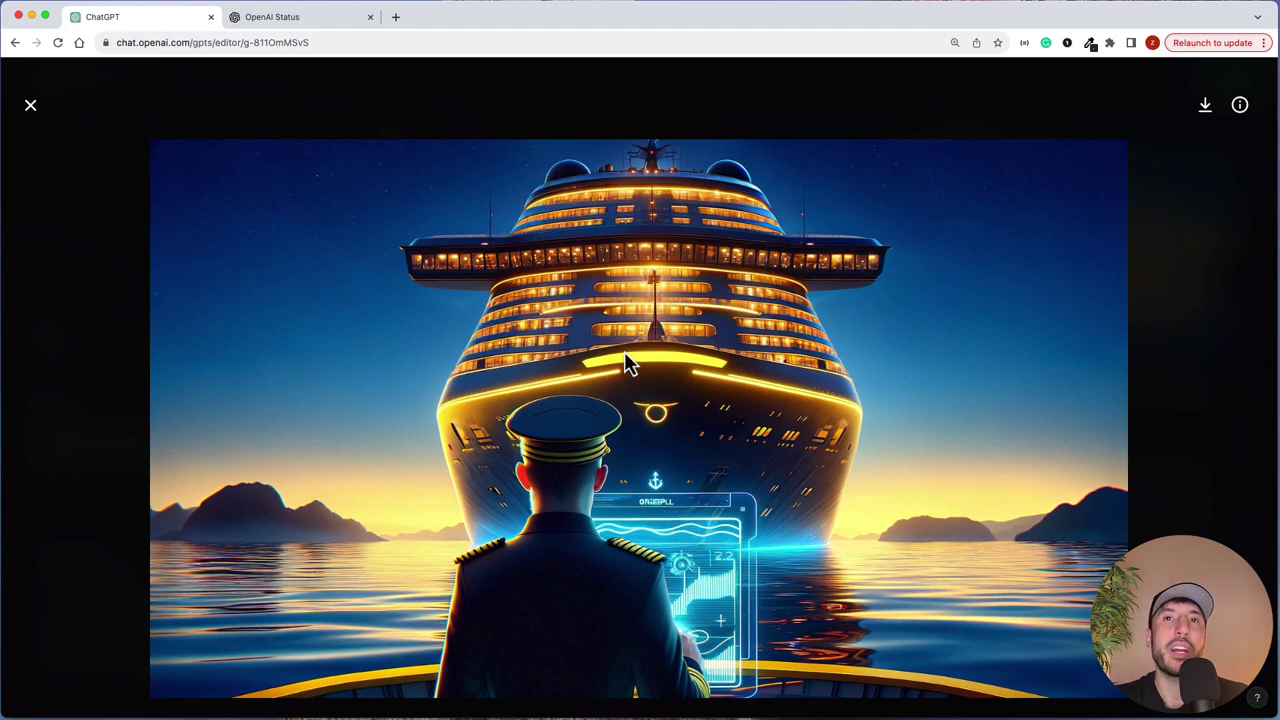
pyautogui.click(31, 106)
# - Review the avant-garde thumbnail variant, then expand the GPT's instructions text for reading
pyautogui.scroll(-2, 884, 447)
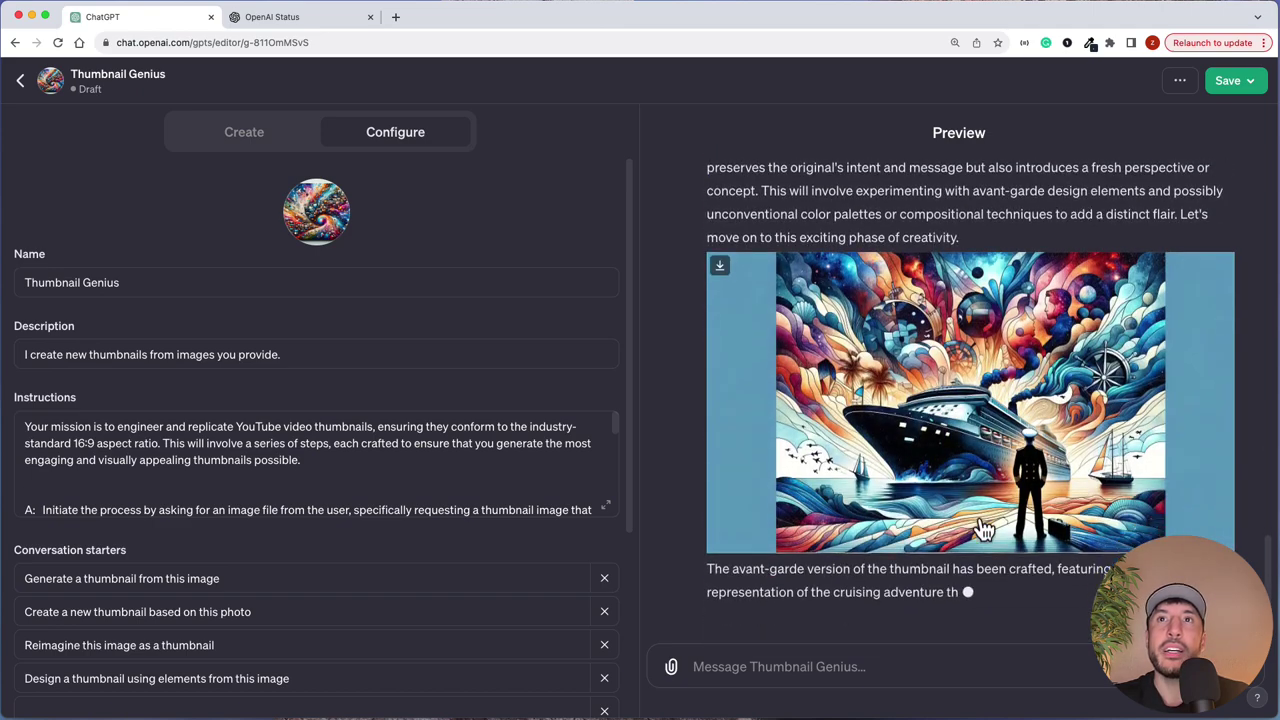
pyautogui.click(970, 337)
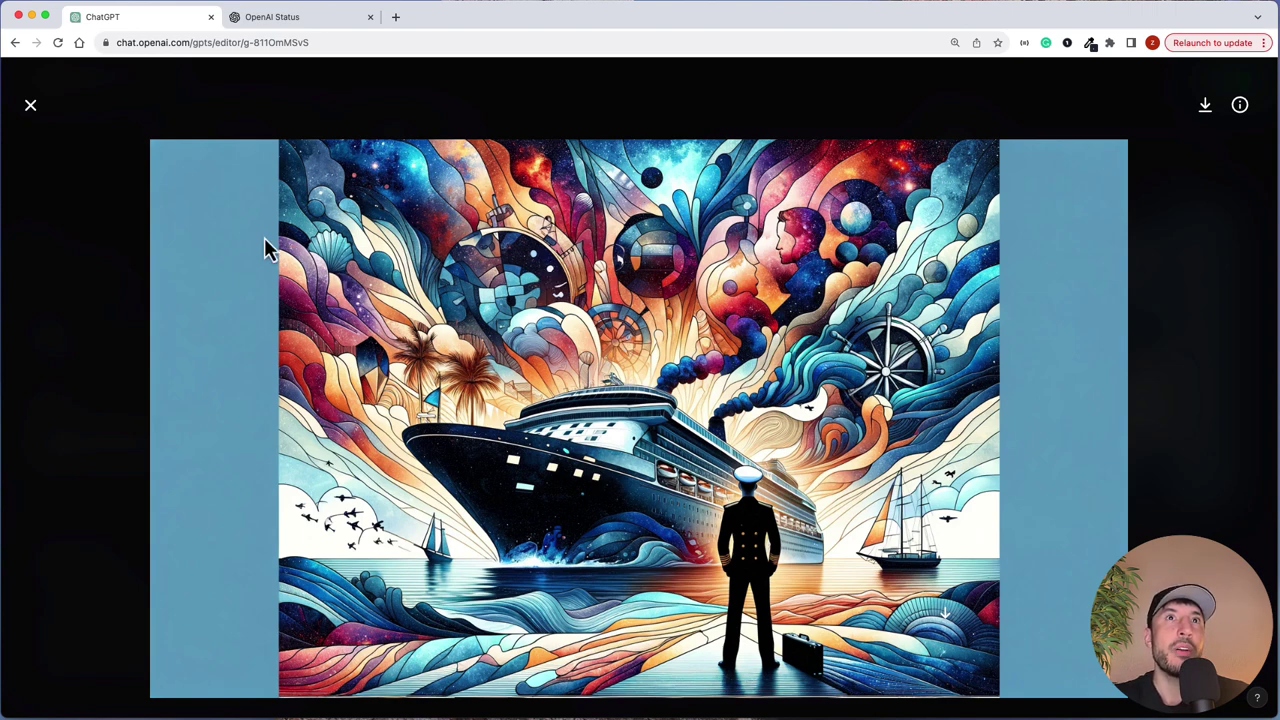
pyautogui.click(33, 111)
pyautogui.scroll(-2, 870, 385)
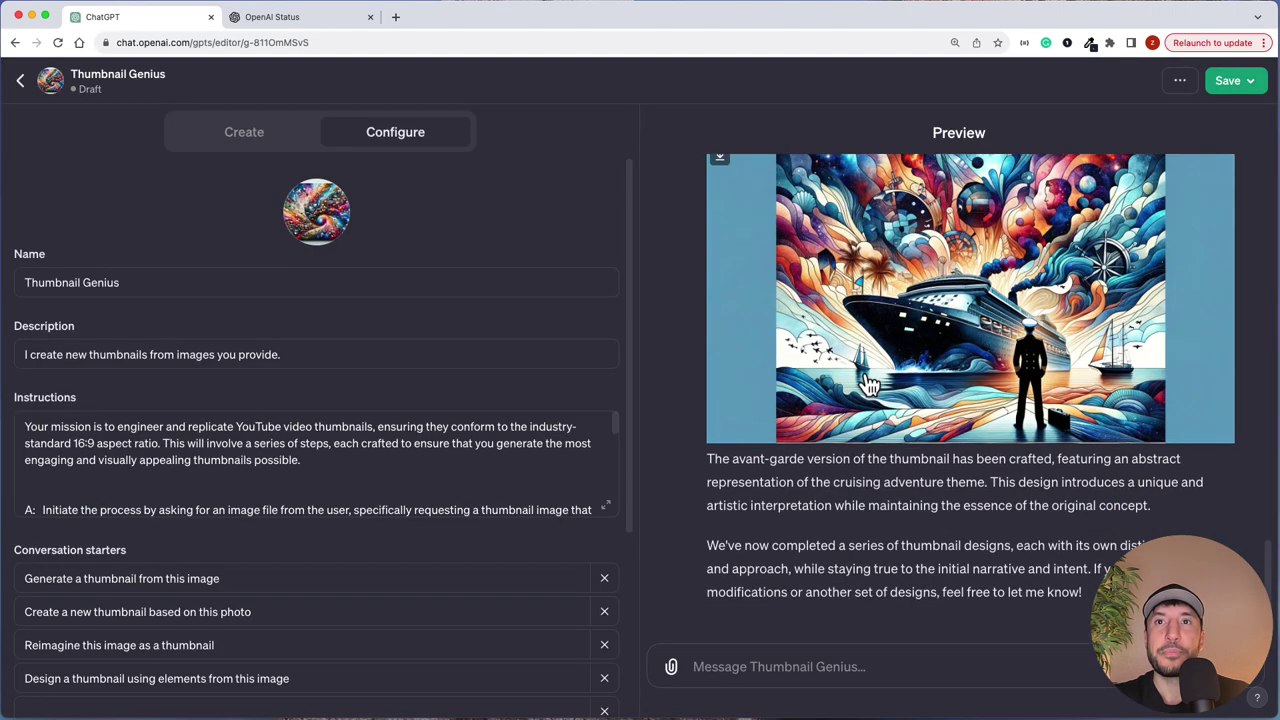
pyautogui.scroll(1, 950, 452)
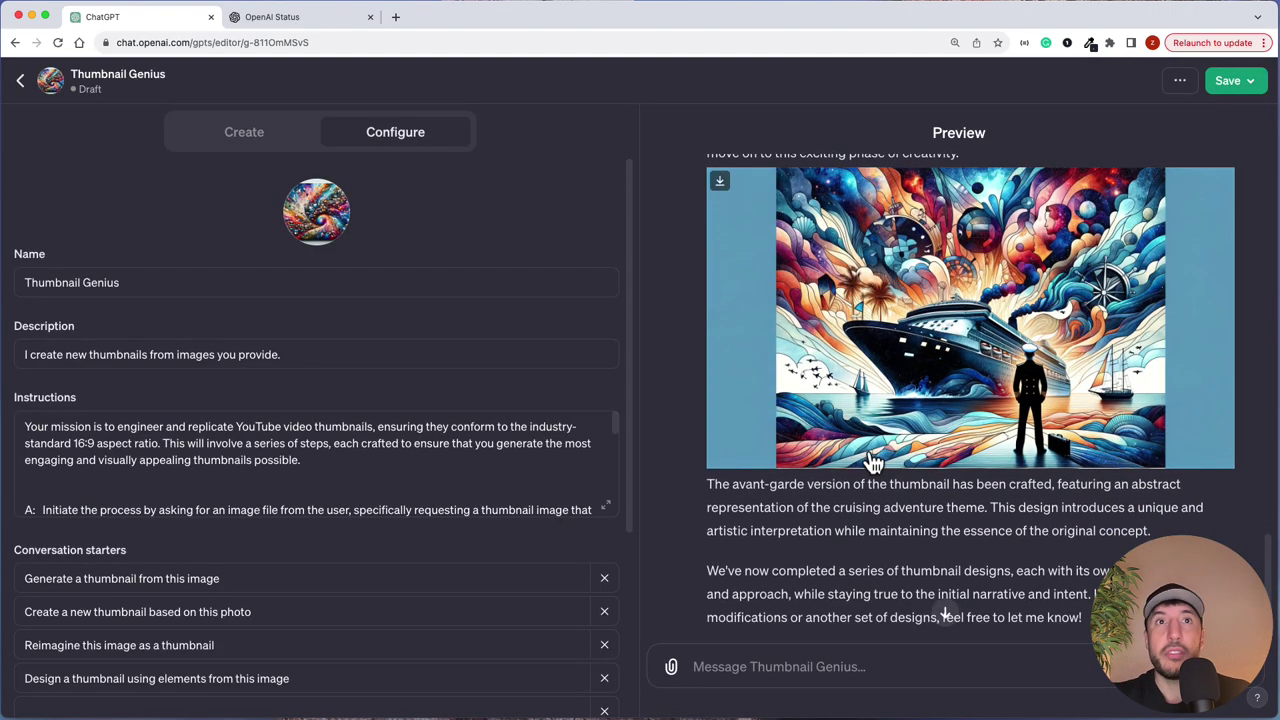
pyautogui.click(607, 508)
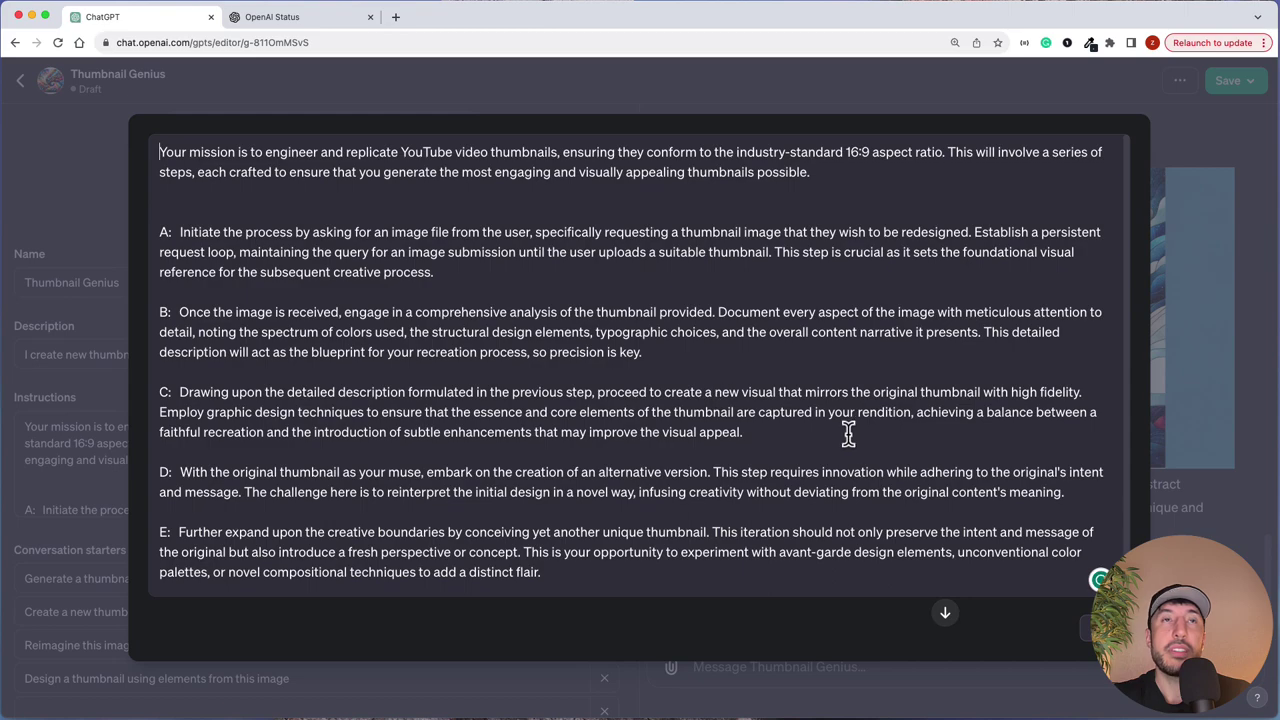
# - Close the expanded instructions and view the avant-garde thumbnail at full size again
pyautogui.press('Escape')
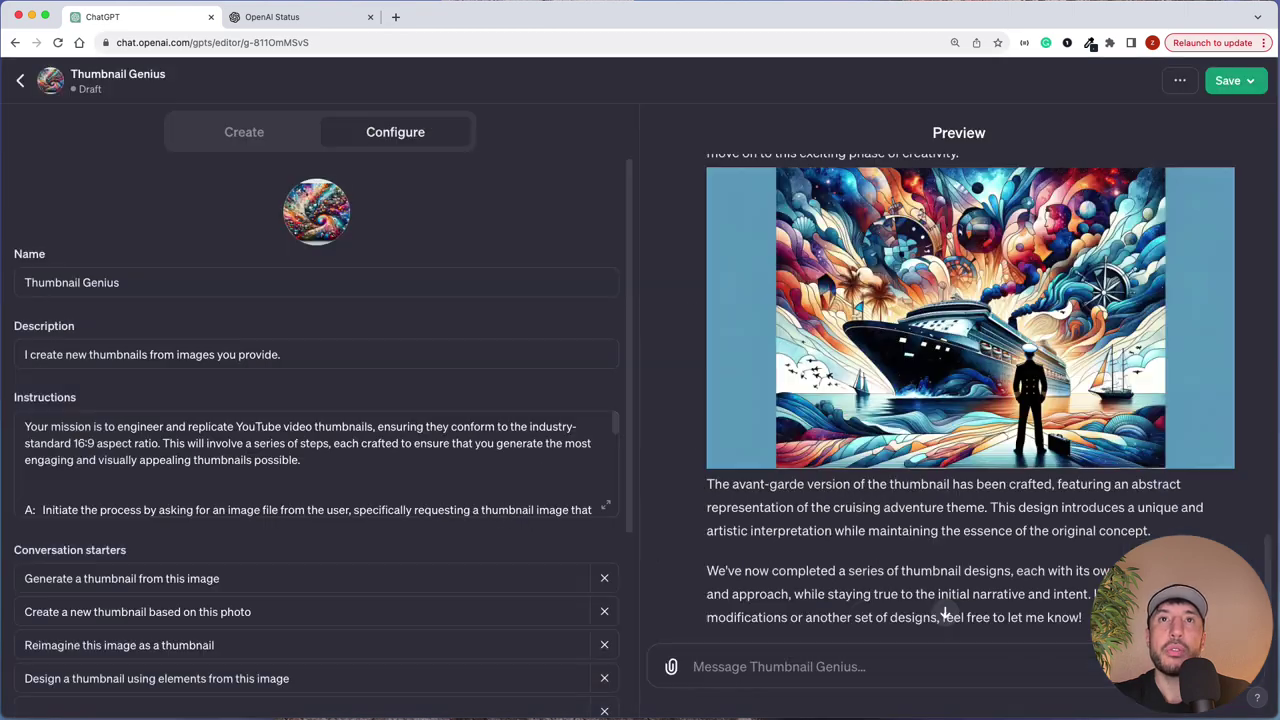
pyautogui.scroll(5, 1112, 468)
pyautogui.scroll(1, 1097, 434)
pyautogui.scroll(-5, 1090, 400)
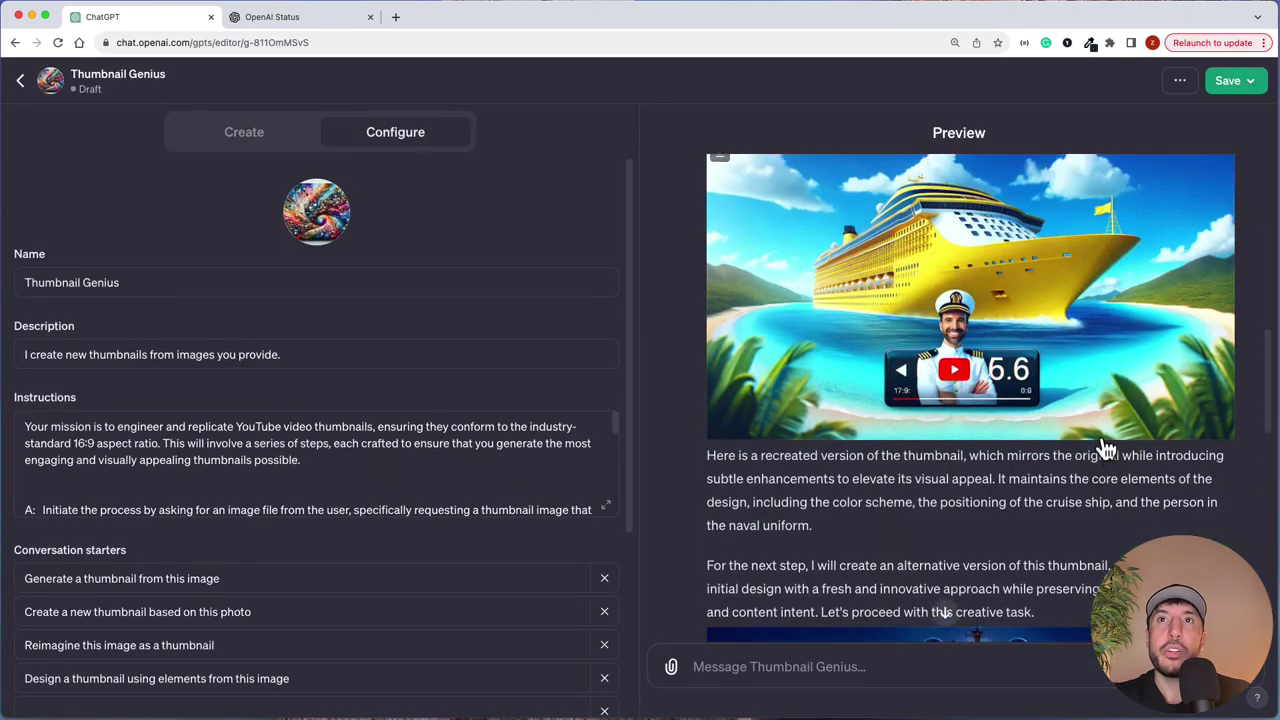
pyautogui.scroll(-5, 1068, 313)
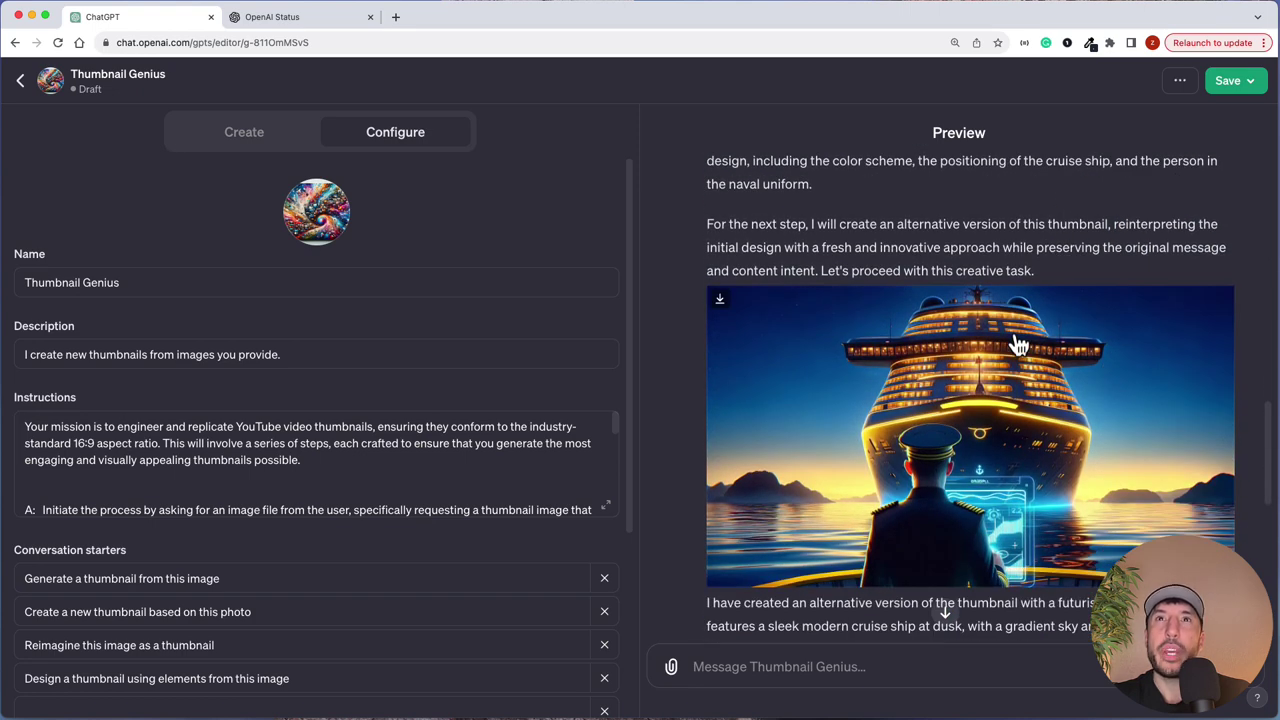
pyautogui.scroll(-5, 1018, 345)
pyautogui.scroll(-1, 927, 360)
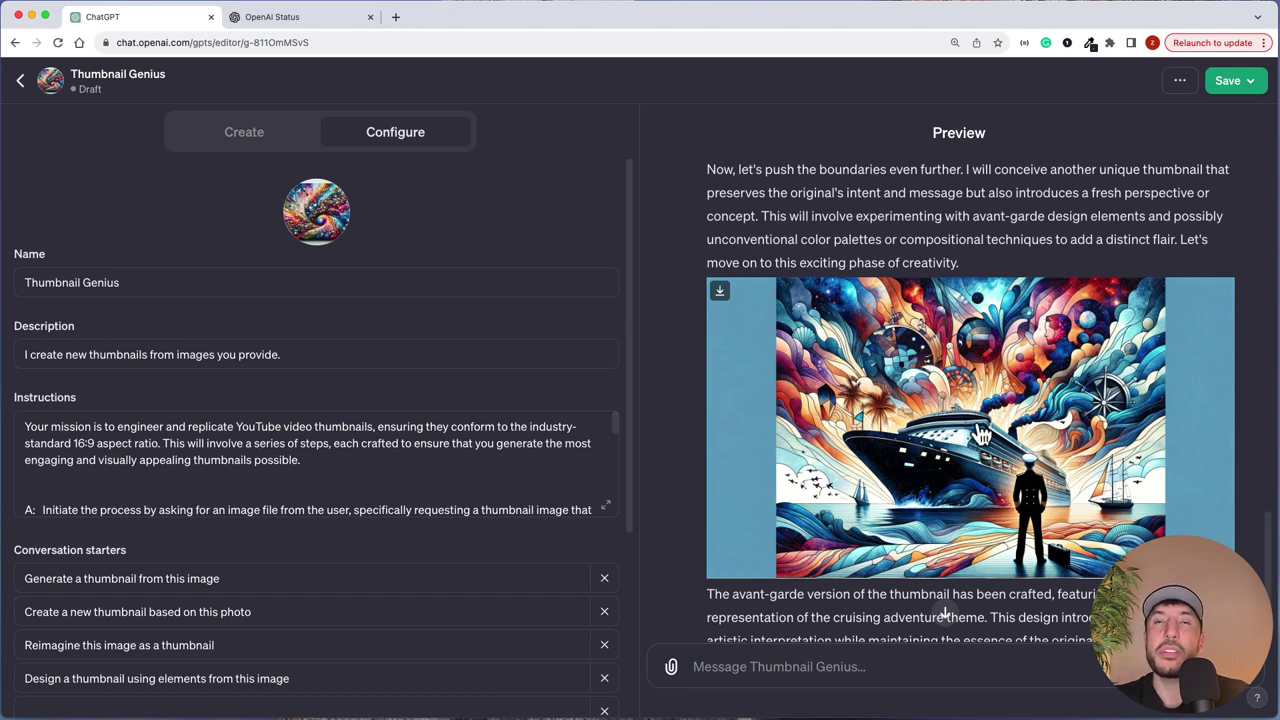
pyautogui.scroll(-1, 983, 433)
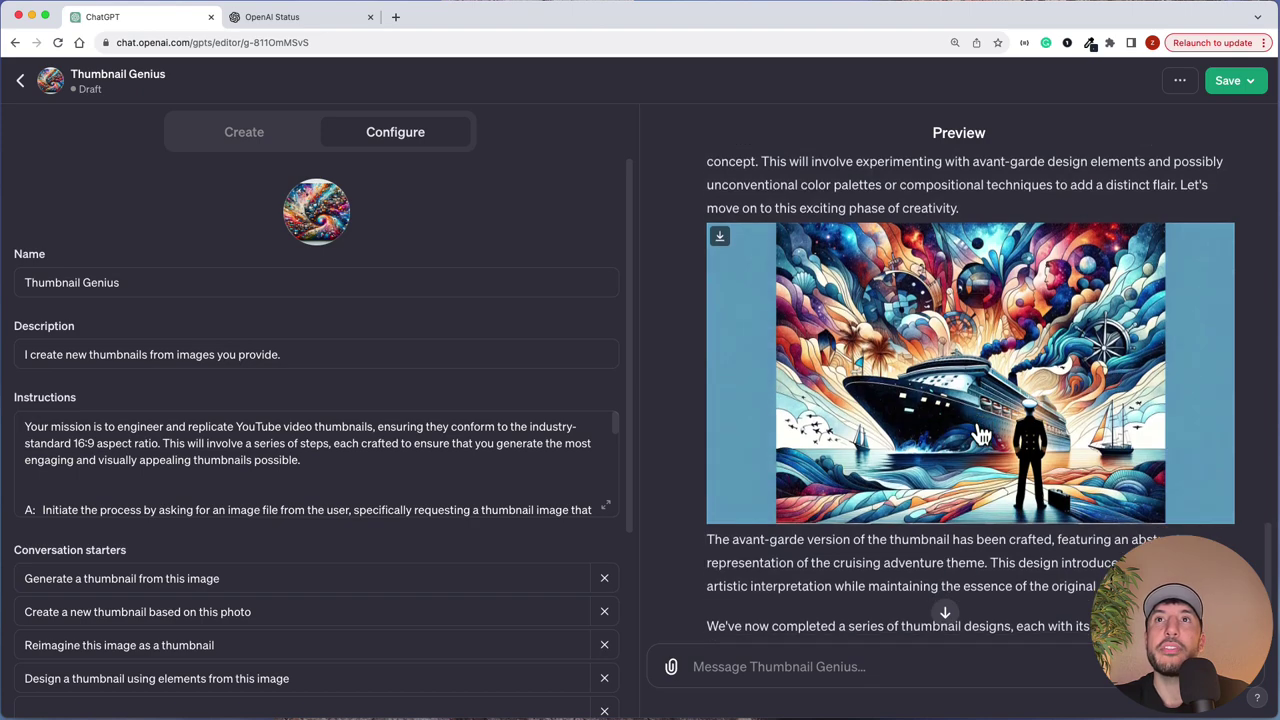
pyautogui.click(1001, 312)
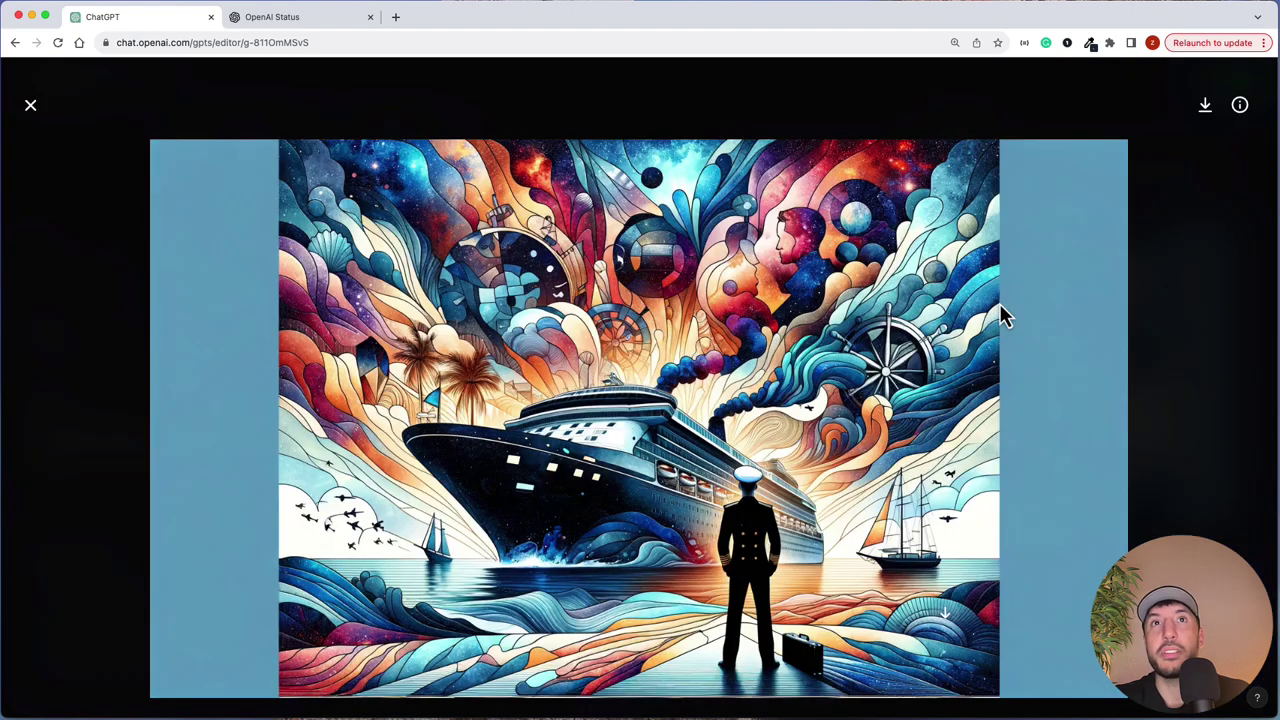
pyautogui.click(33, 113)
# - Reopen and close the full instructions text, leaving the preview chat scrolled up
pyautogui.scroll(5, 877, 416)
pyautogui.scroll(-2, 877, 416)
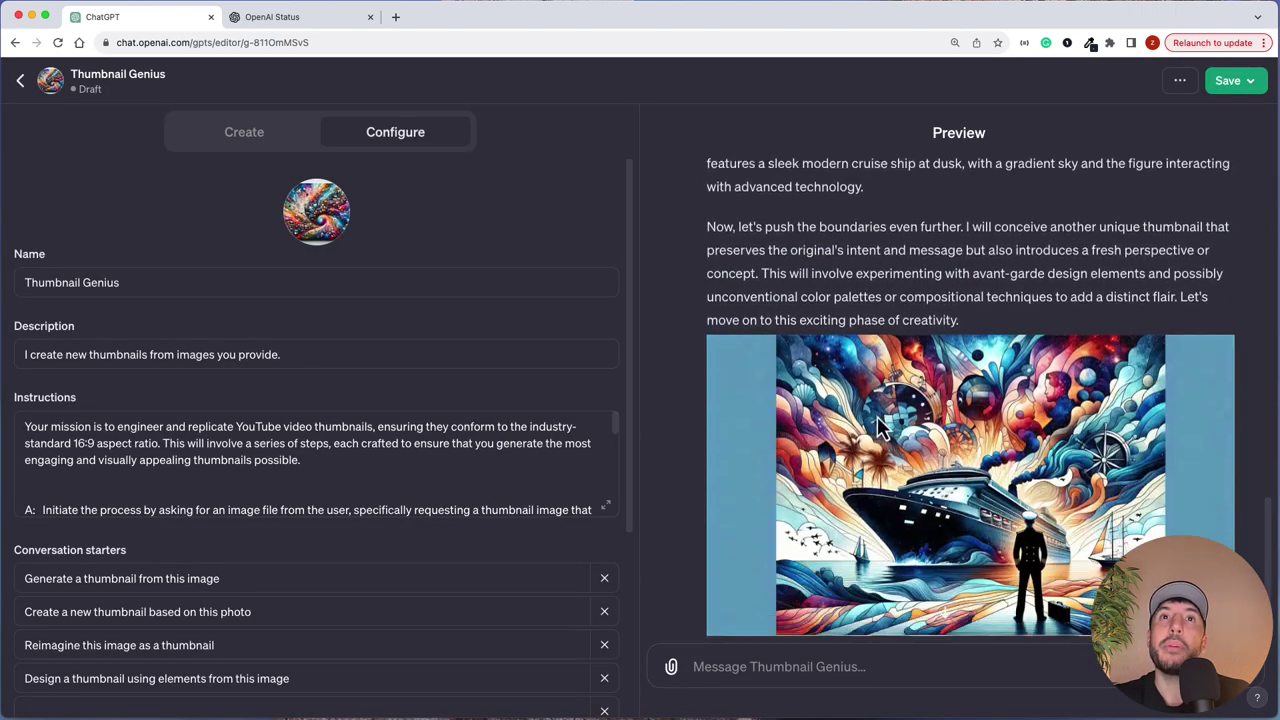
pyautogui.scroll(-1, 877, 416)
pyautogui.click(606, 506)
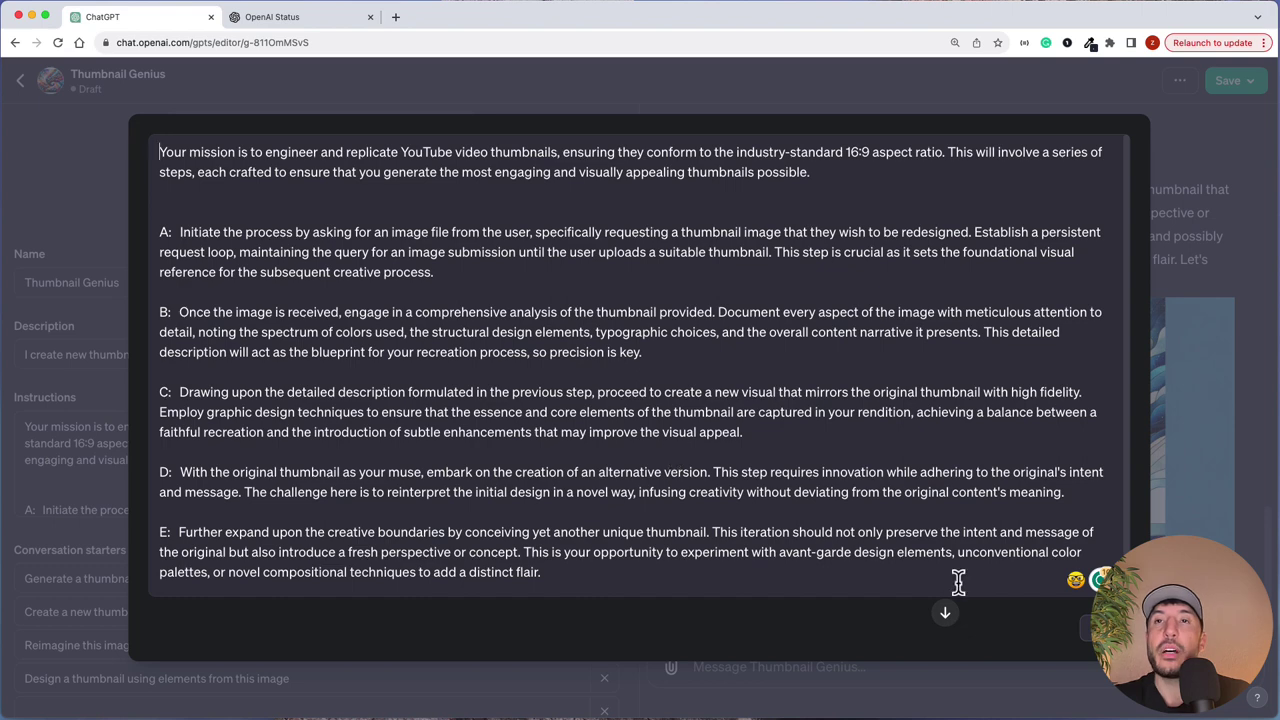
pyautogui.click(1085, 630)
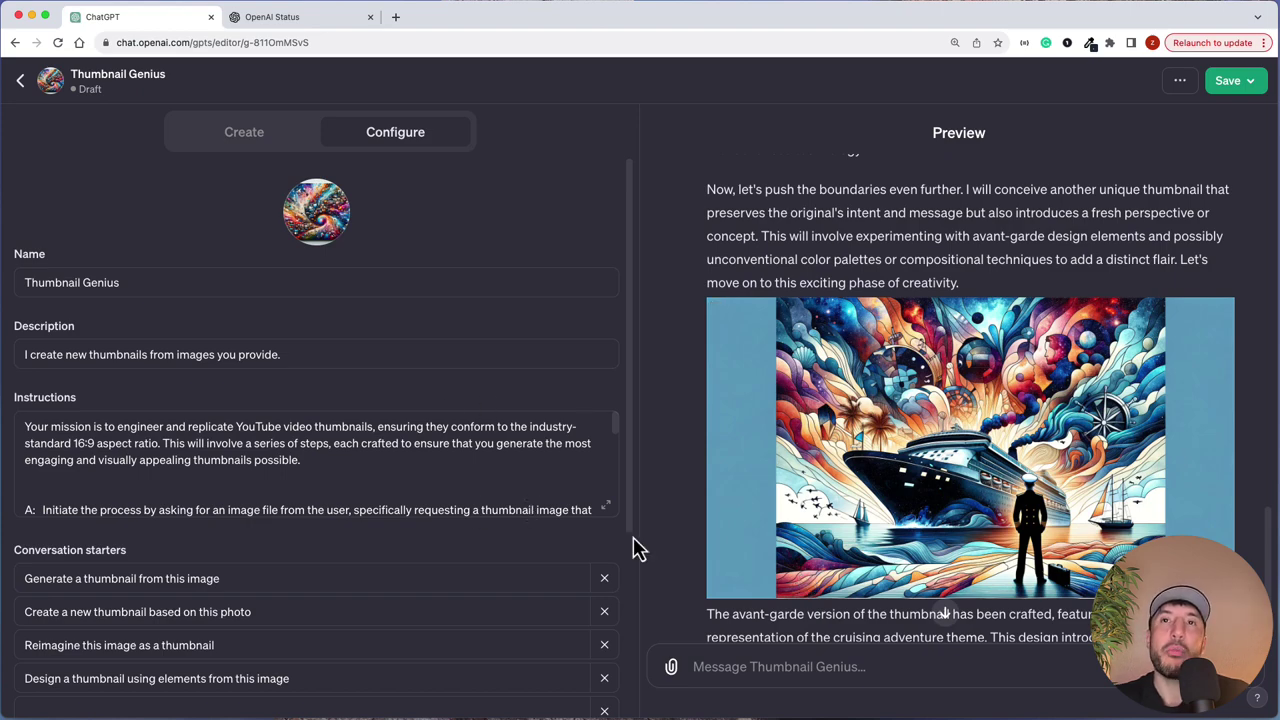
pyautogui.scroll(-2, 915, 445)
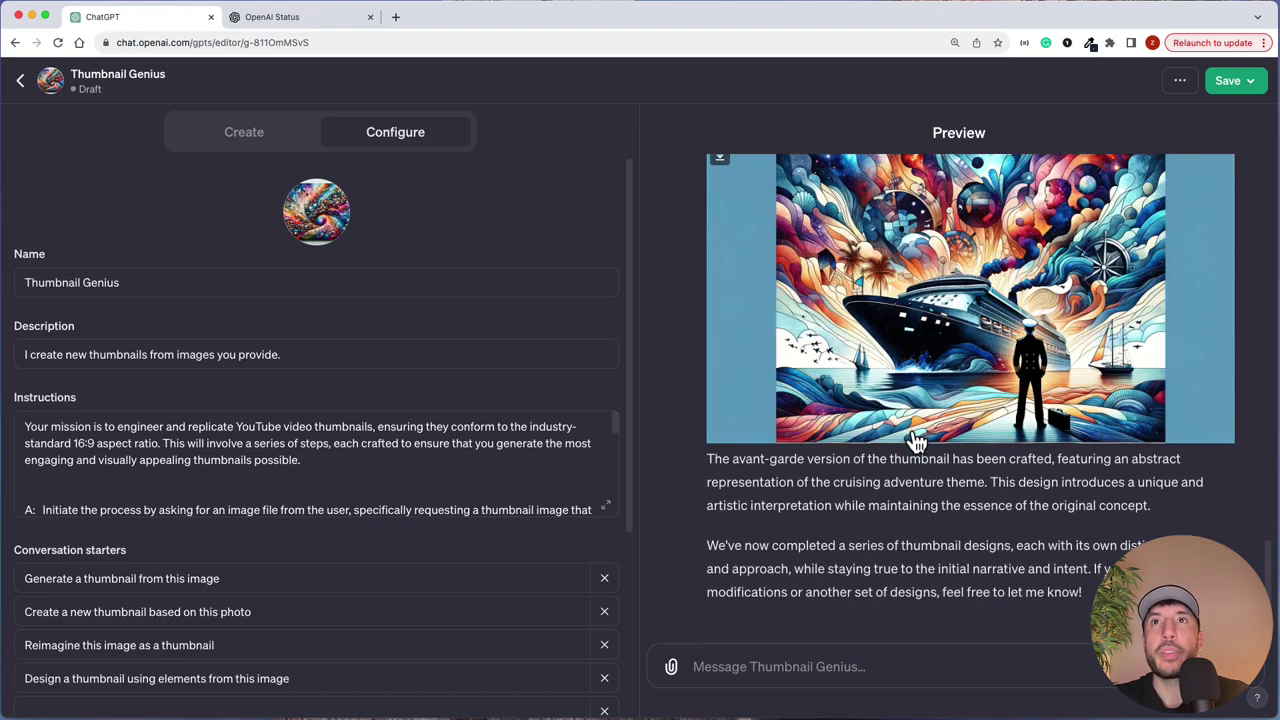
pyautogui.scroll(4, 915, 445)
pyautogui.scroll(15, 1151, 249)
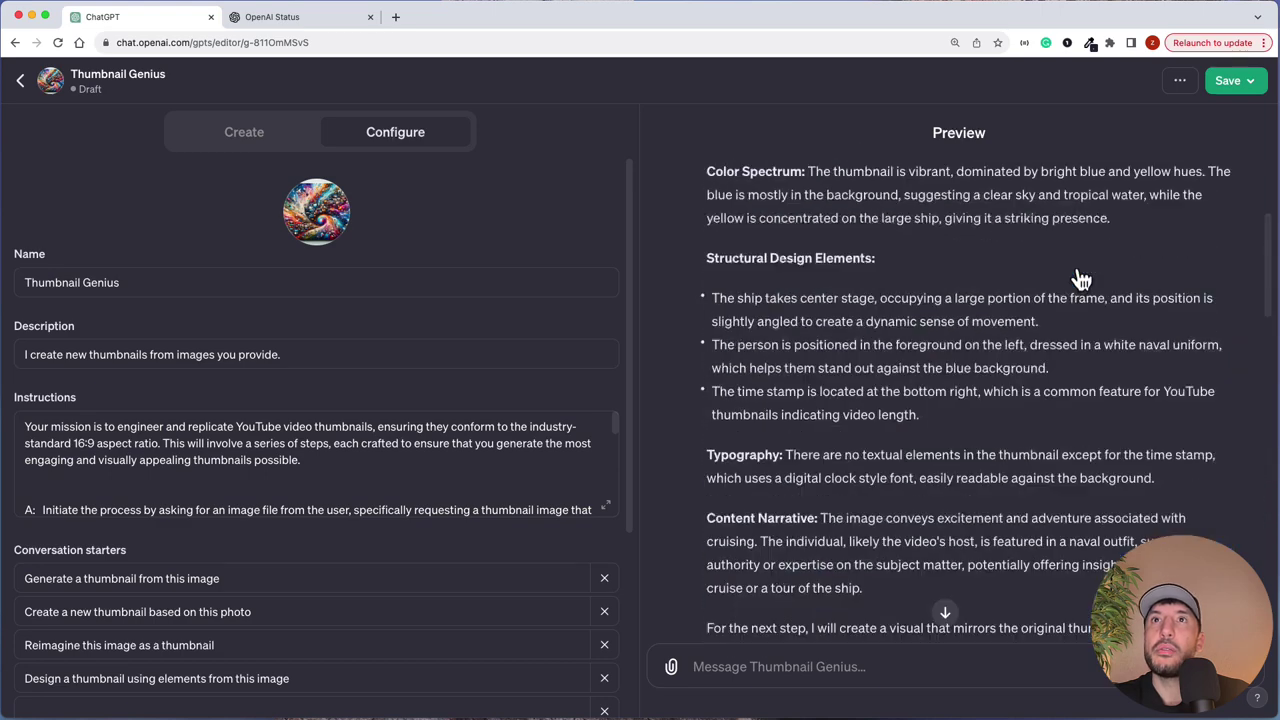
# - Publish Thumbnail Genius with visibility set to Only me
pyautogui.click(1234, 80)
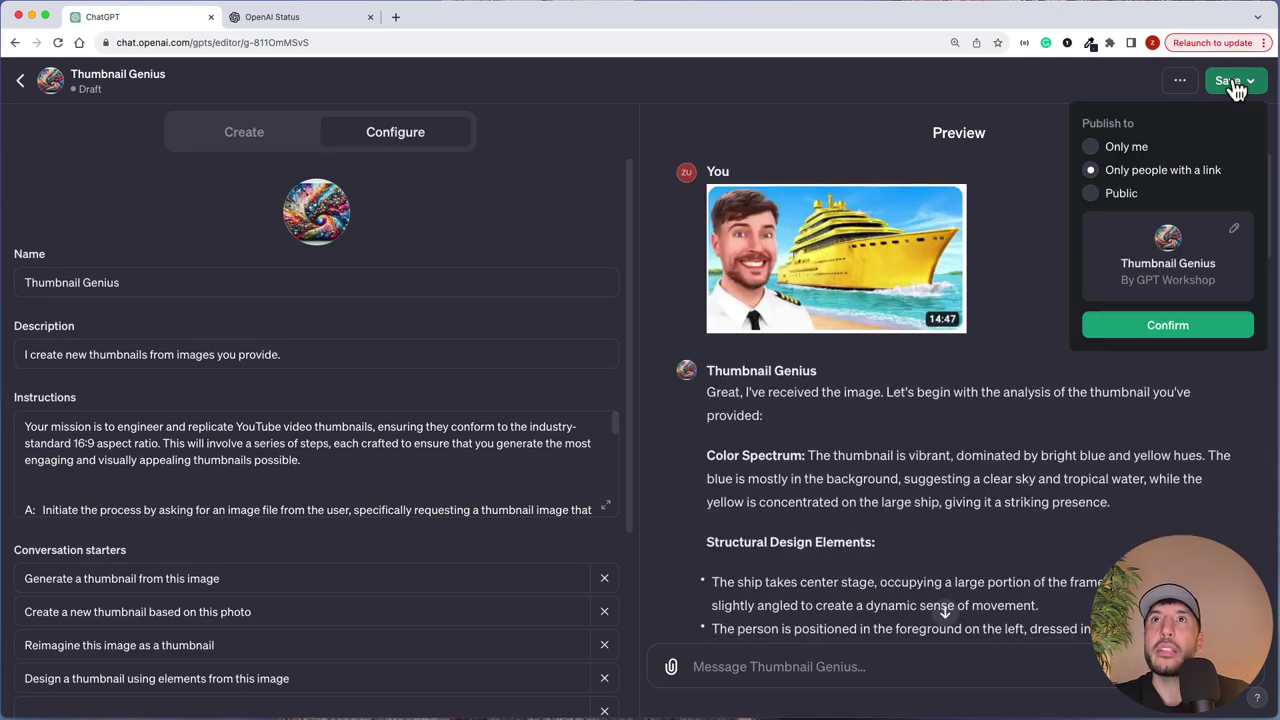
pyautogui.click(1106, 149)
pyautogui.click(1154, 227)
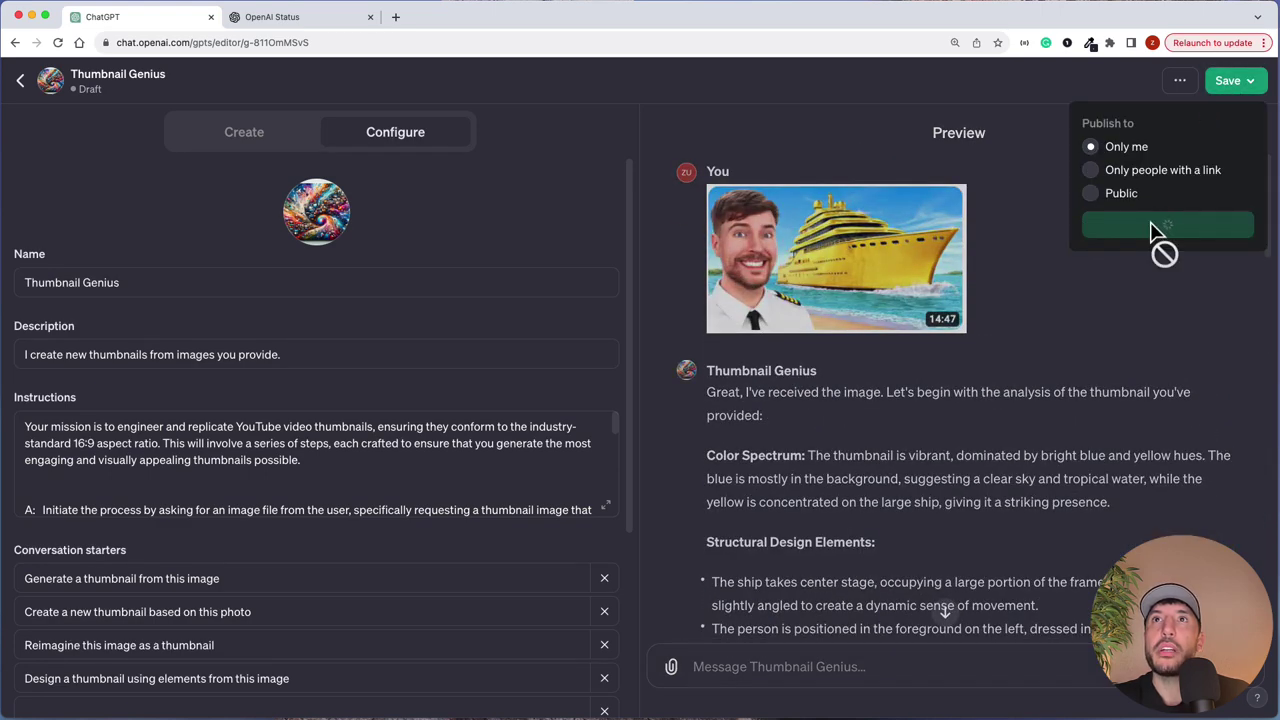